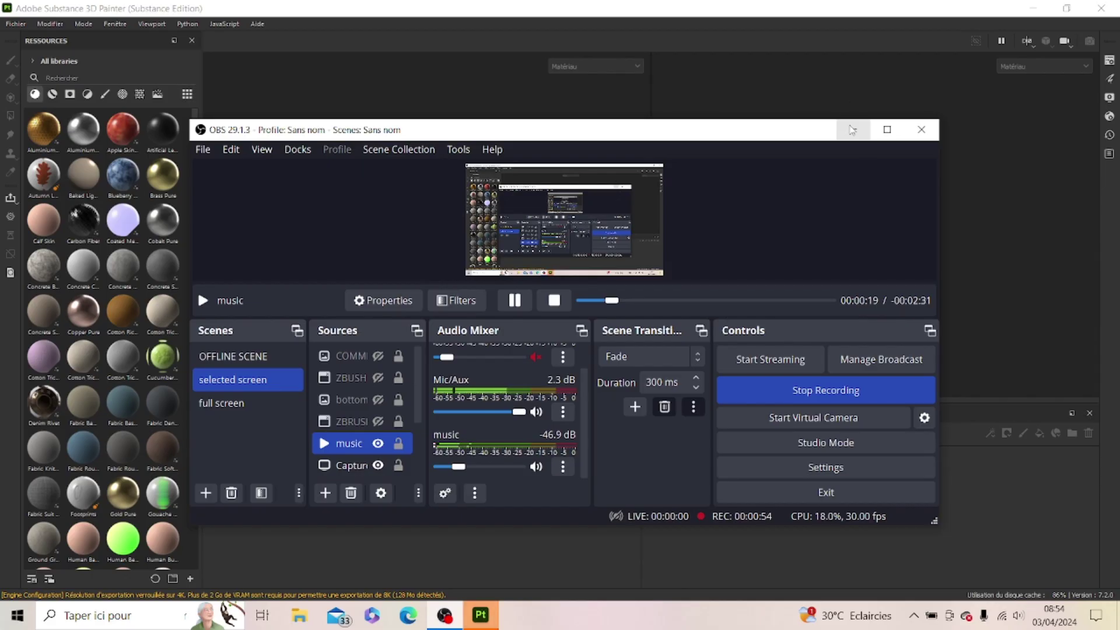
# Minimize the OBS recorder, restore it once, then minimize it again to reveal Substance Painter
pyautogui.scroll(-2, 350, 397)
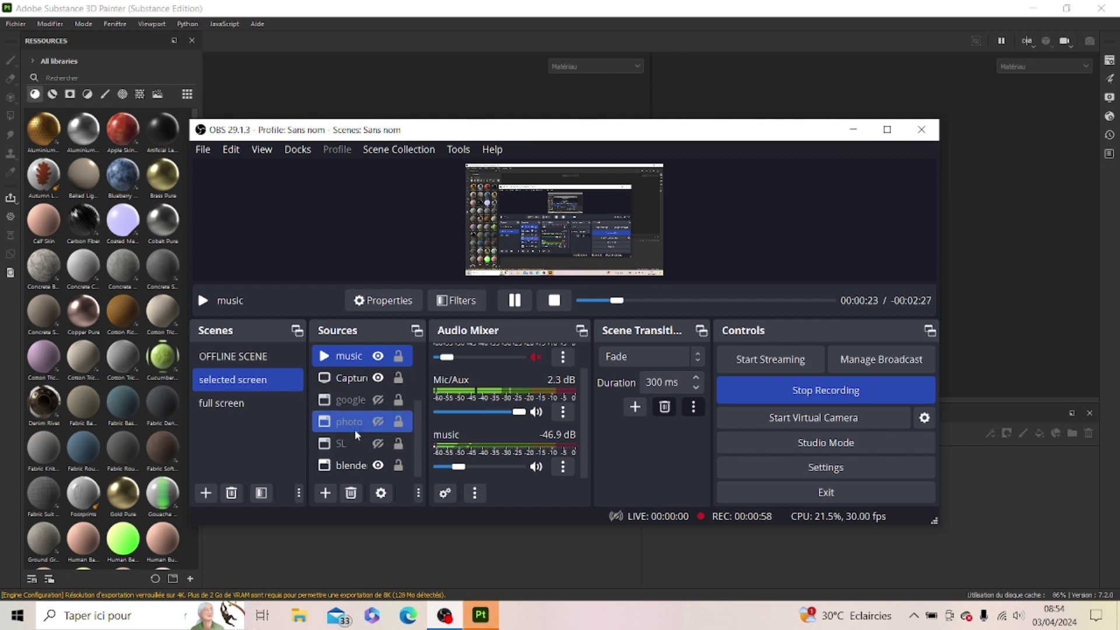
pyautogui.click(854, 130)
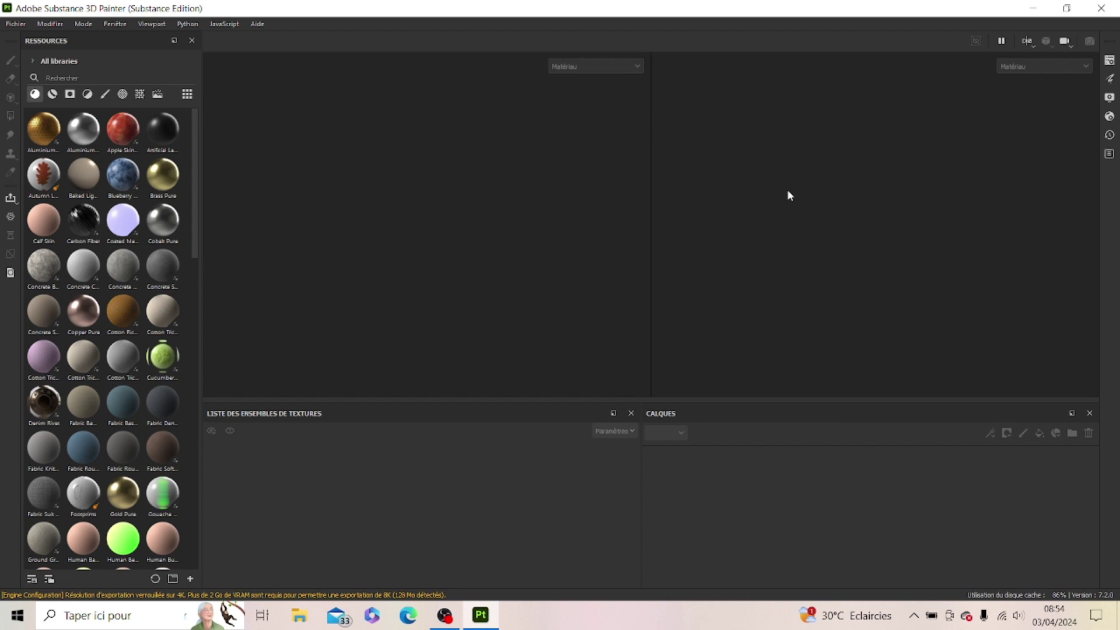
pyautogui.click(445, 615)
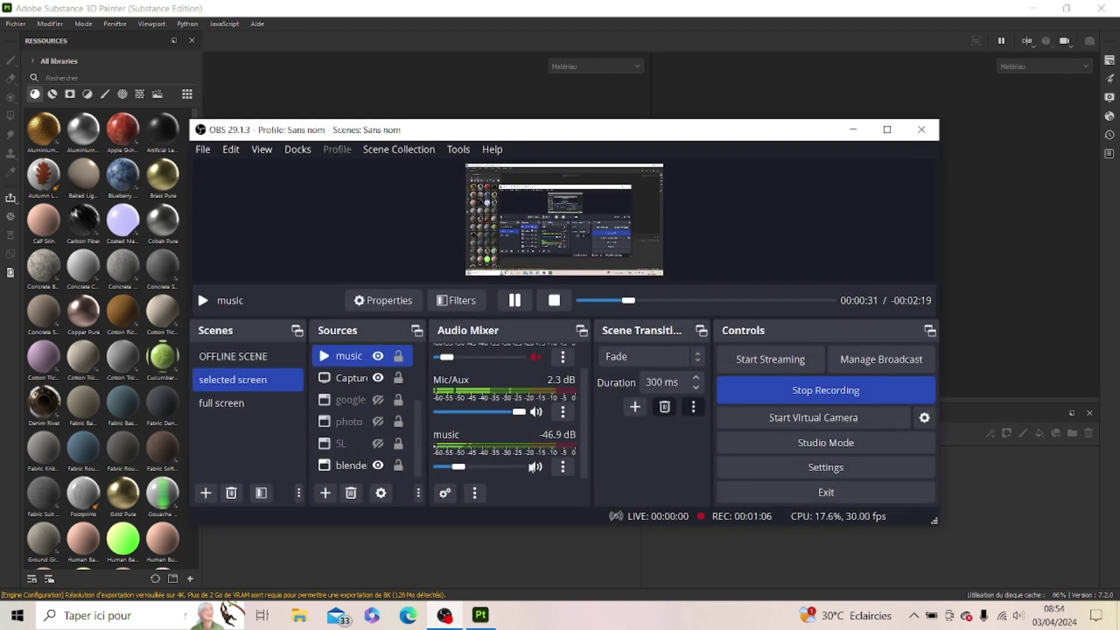
pyautogui.click(853, 130)
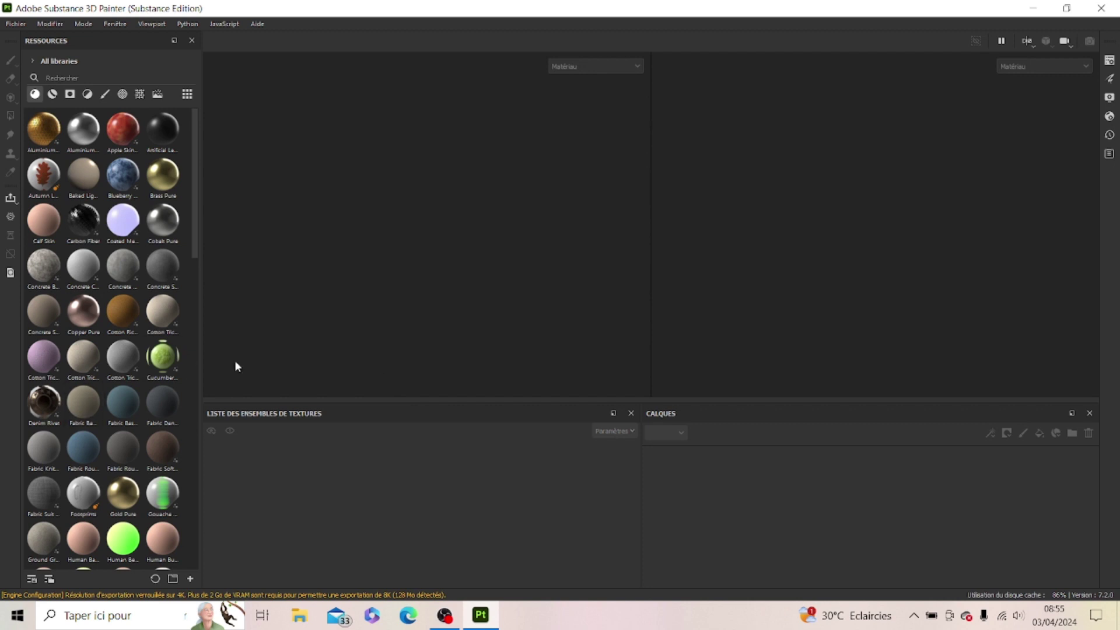
# Toggle the Texture Set Settings, Properties, Display and Shader panels, then filter Resources to Smart Materials
pyautogui.click(1109, 60)
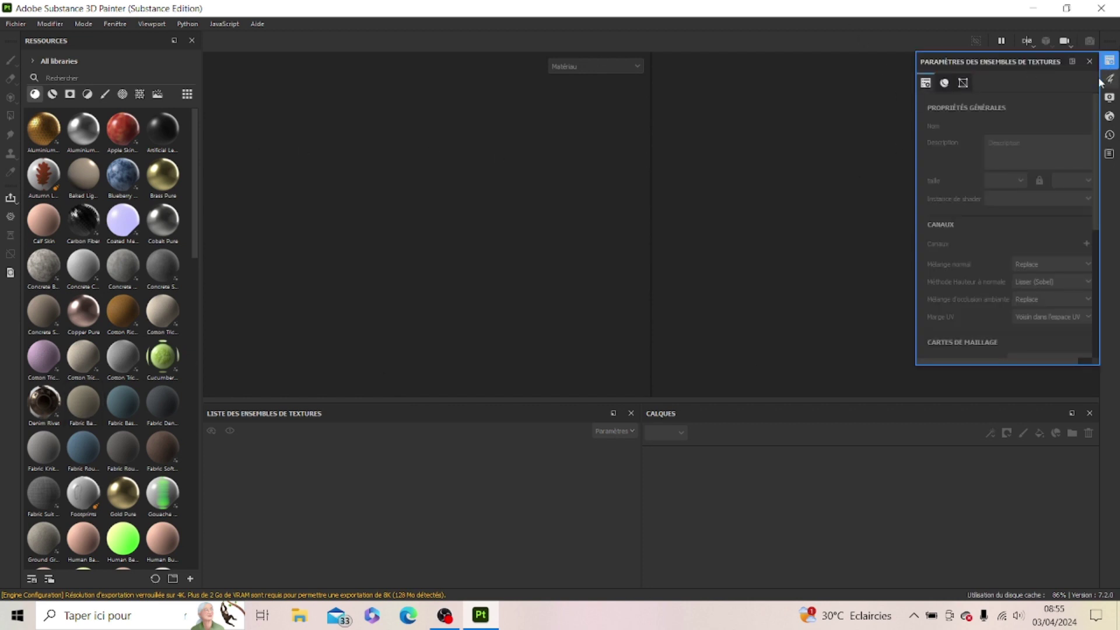
pyautogui.click(1109, 78)
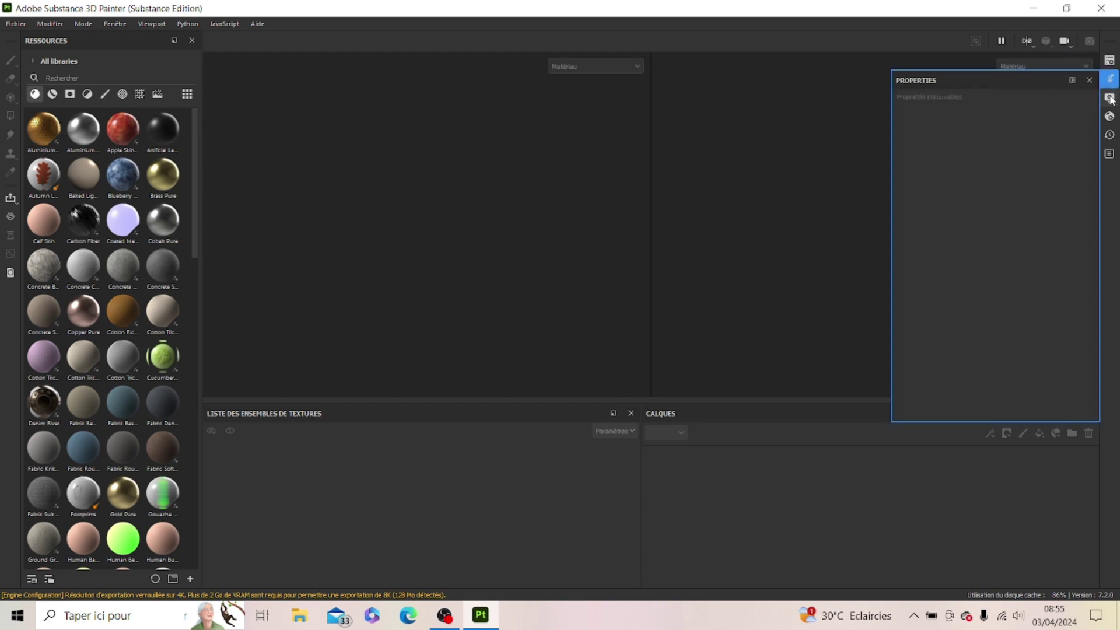
pyautogui.click(1110, 97)
pyautogui.click(1110, 116)
pyautogui.click(1110, 122)
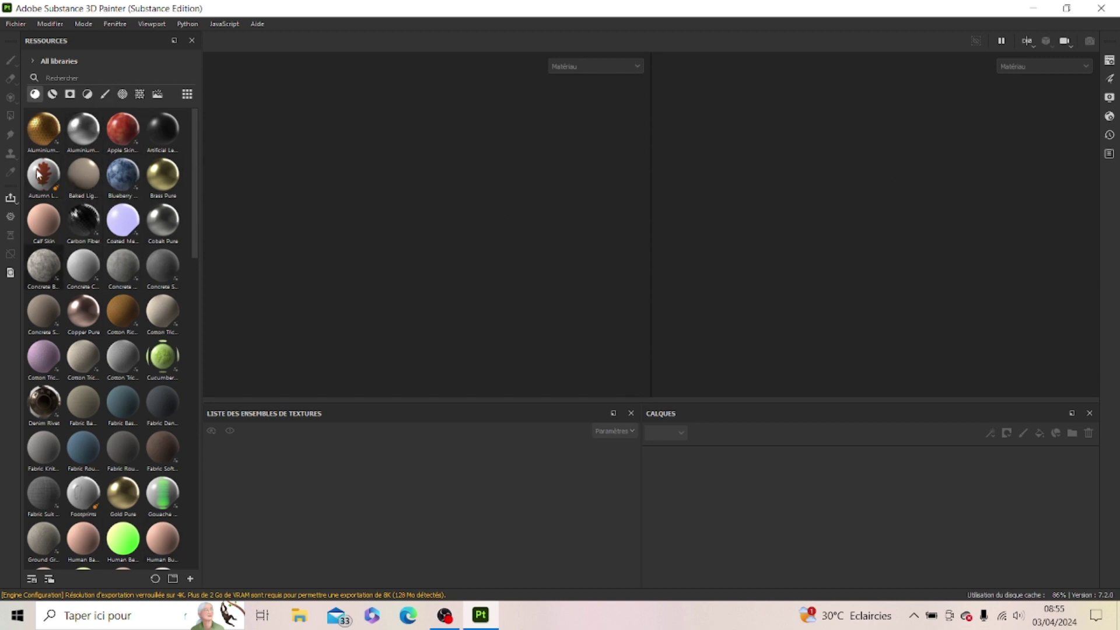
pyautogui.click(53, 94)
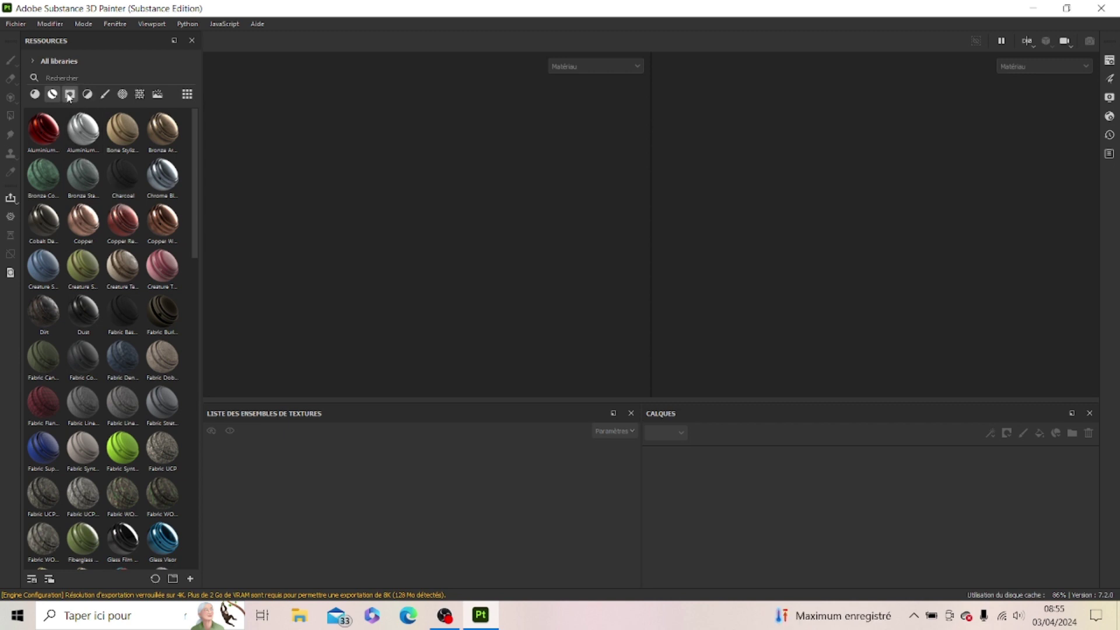
# Browse the Smart Masks, Filters, Brushes, Alphas and Textures categories, then return to Materials
pyautogui.click(70, 94)
pyautogui.click(89, 95)
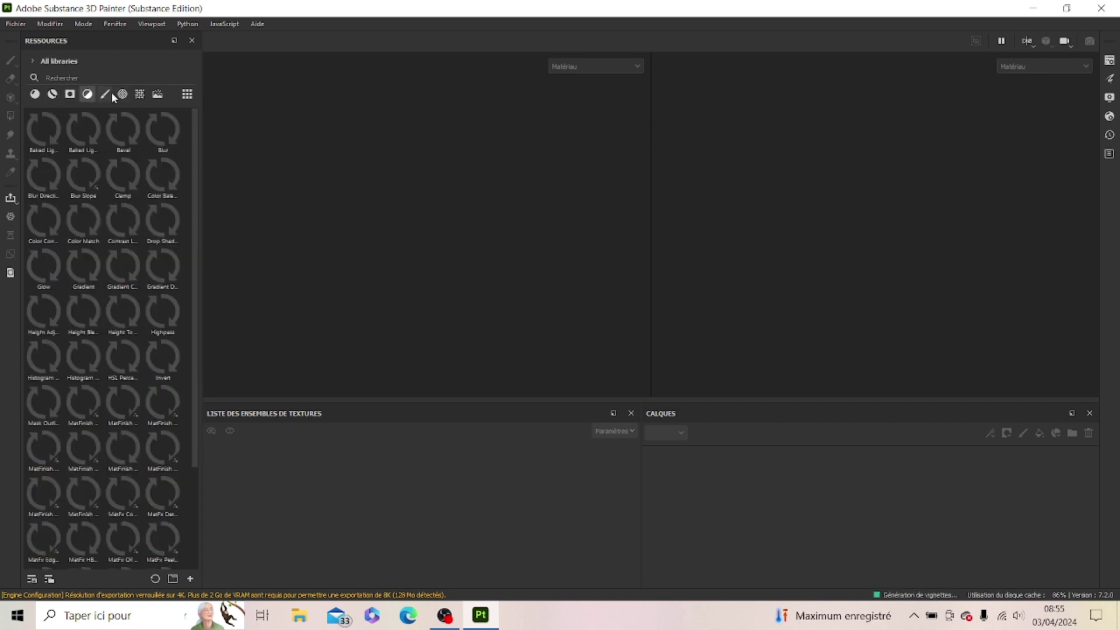
pyautogui.click(110, 95)
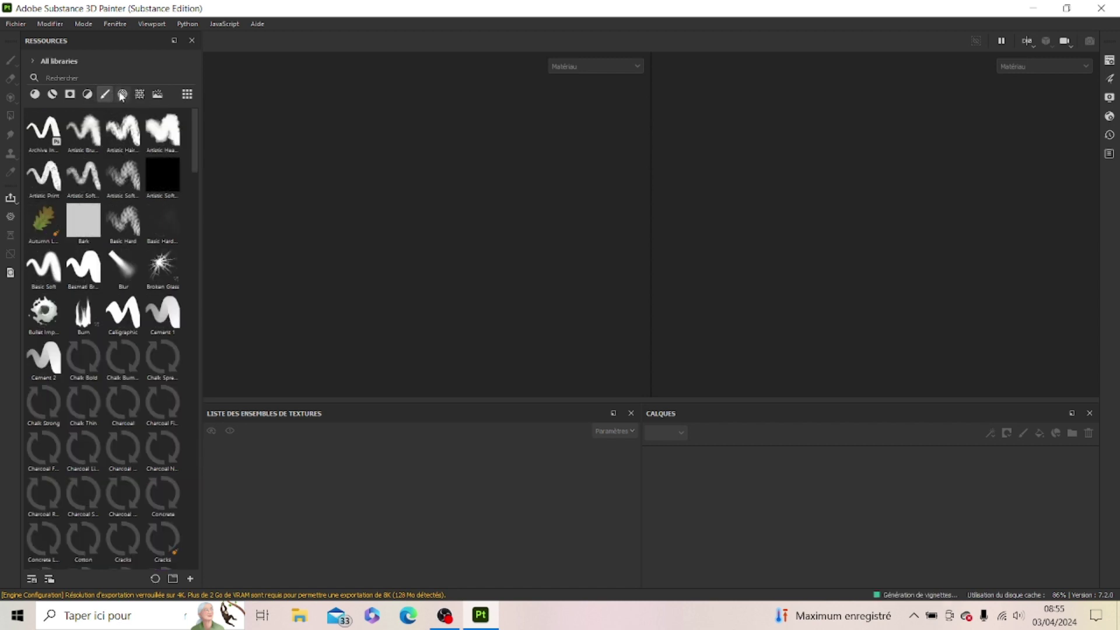
pyautogui.click(123, 95)
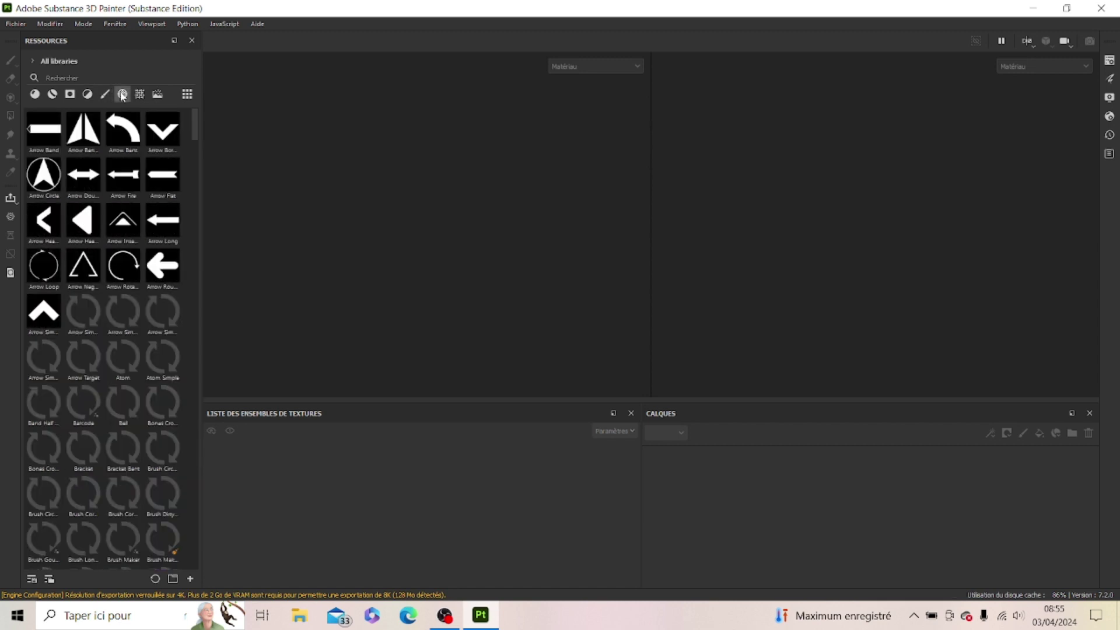
pyautogui.click(140, 95)
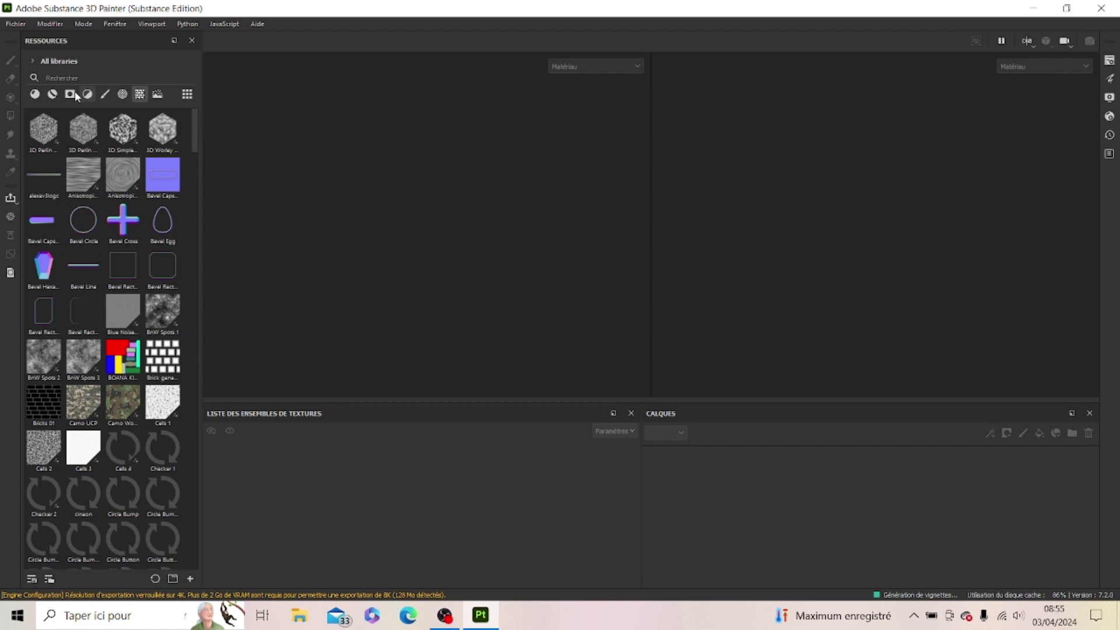
pyautogui.click(35, 95)
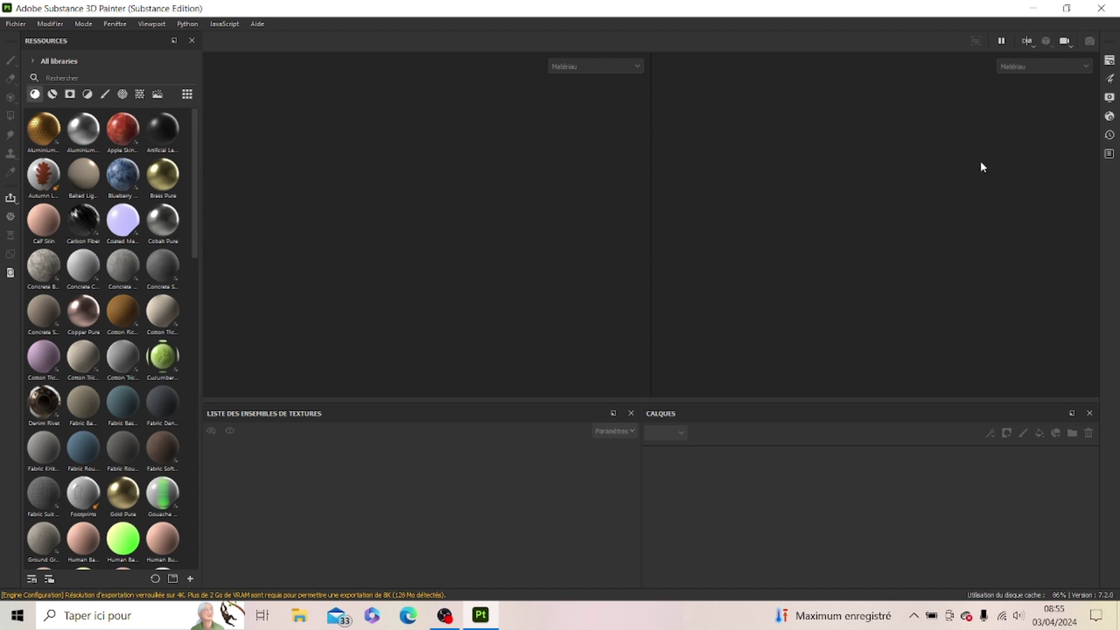
# Create a new project from PLEATED SKIRT ZB.obj in the MIYZ CLOTHES > PLEATED SKIRT folder
pyautogui.click(13, 25)
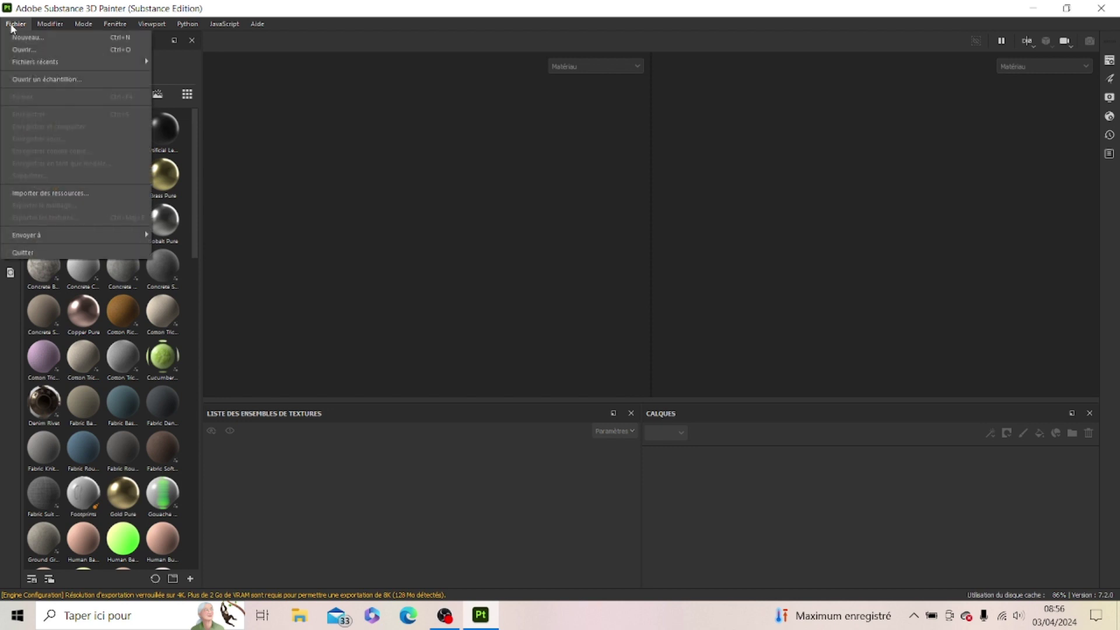
pyautogui.click(17, 38)
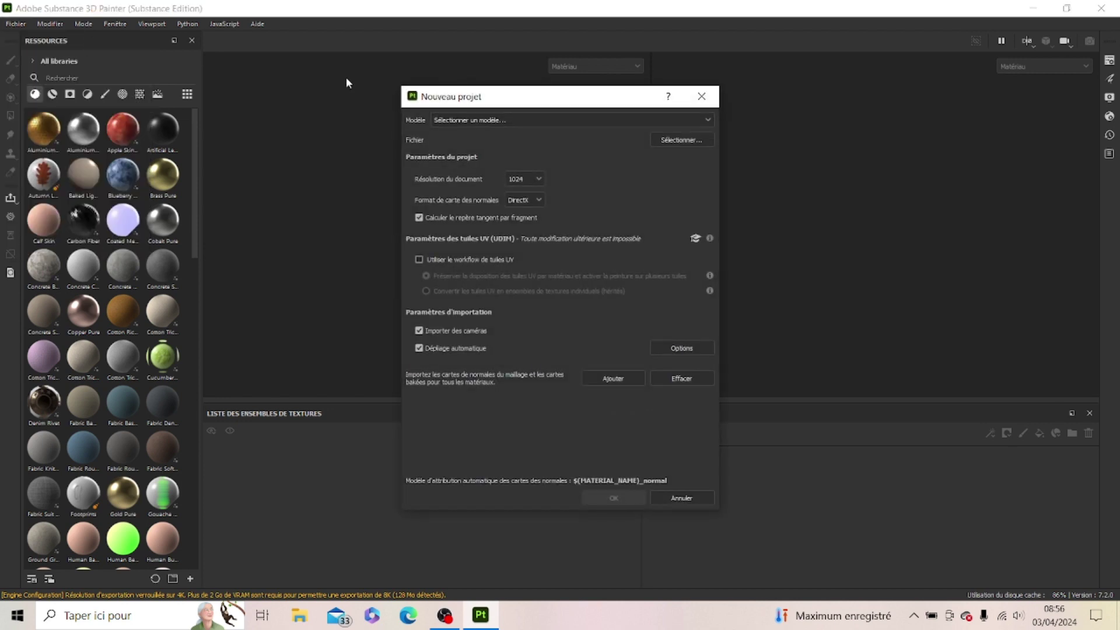
pyautogui.click(694, 142)
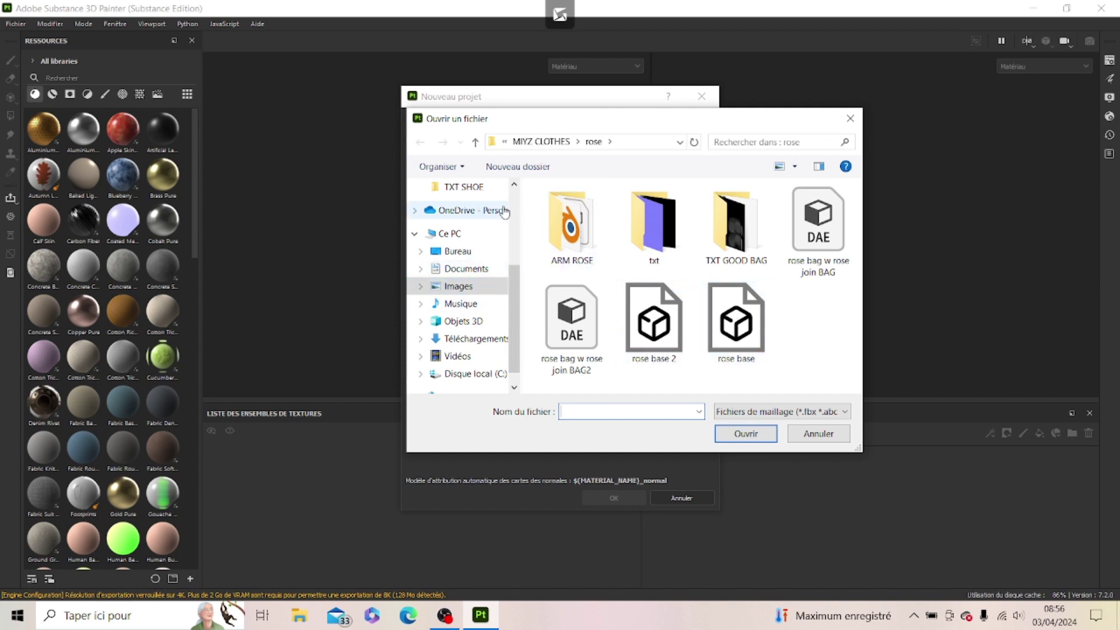
pyautogui.click(475, 143)
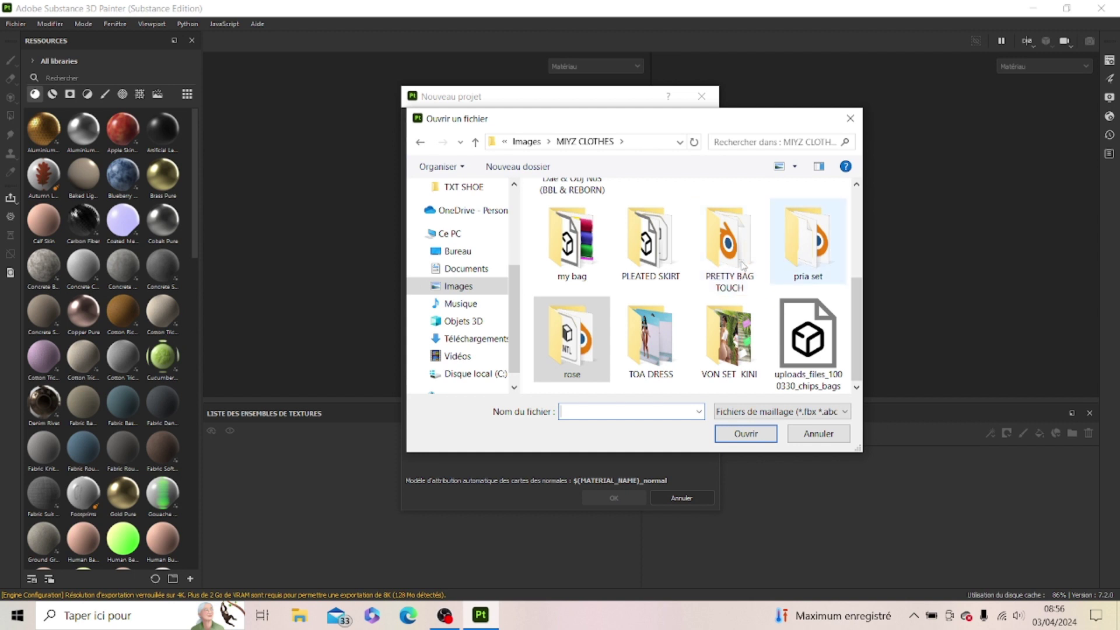
pyautogui.click(681, 262)
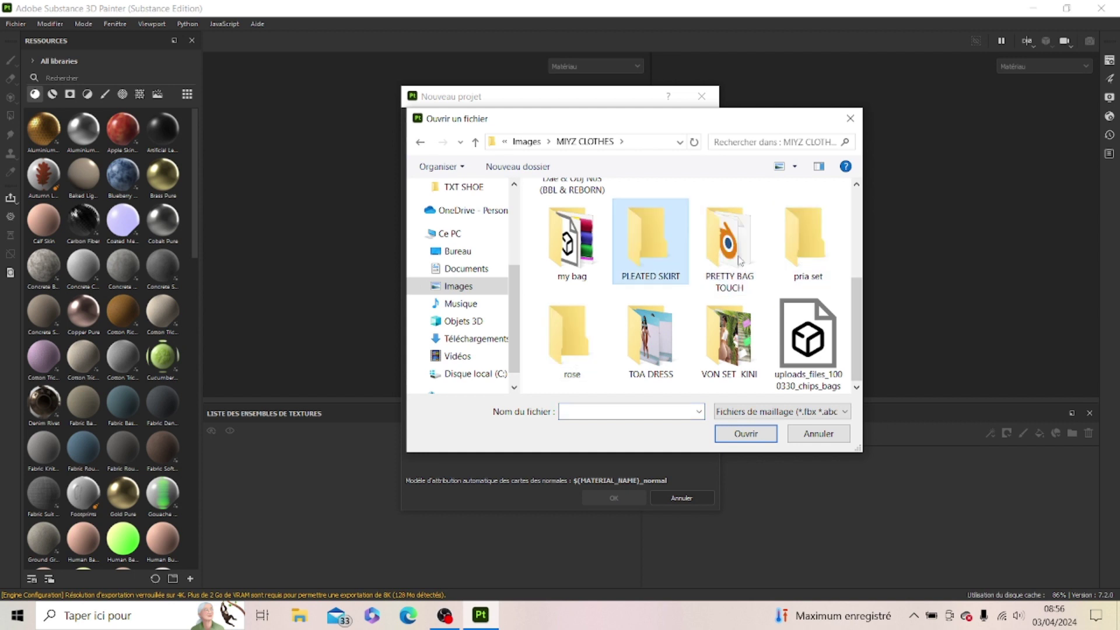
pyautogui.doubleClick(658, 252)
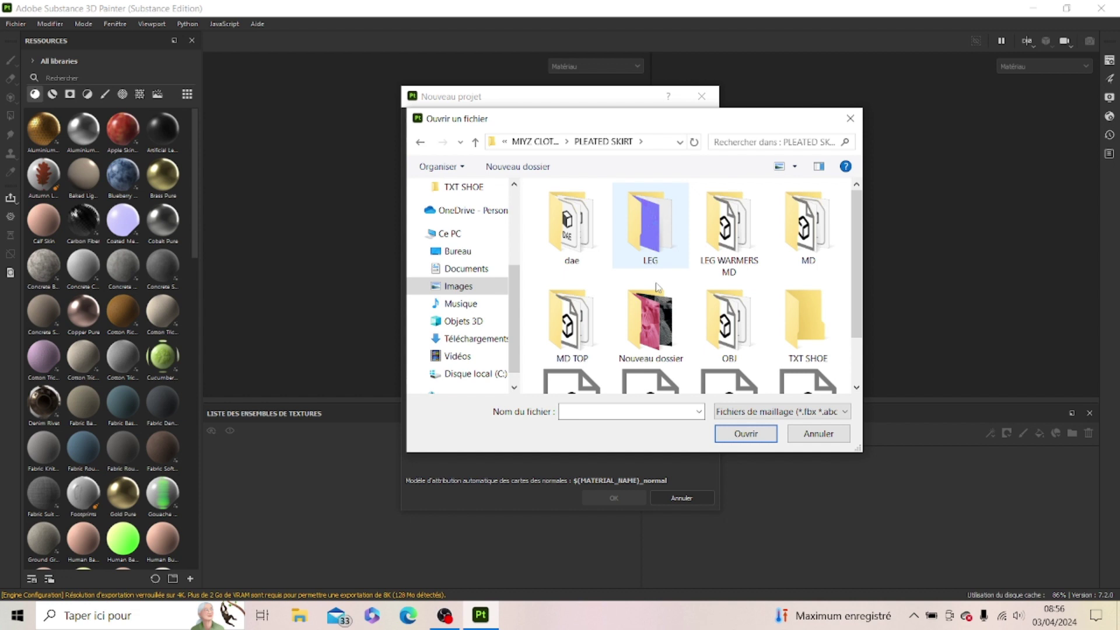
pyautogui.scroll(-1, 704, 323)
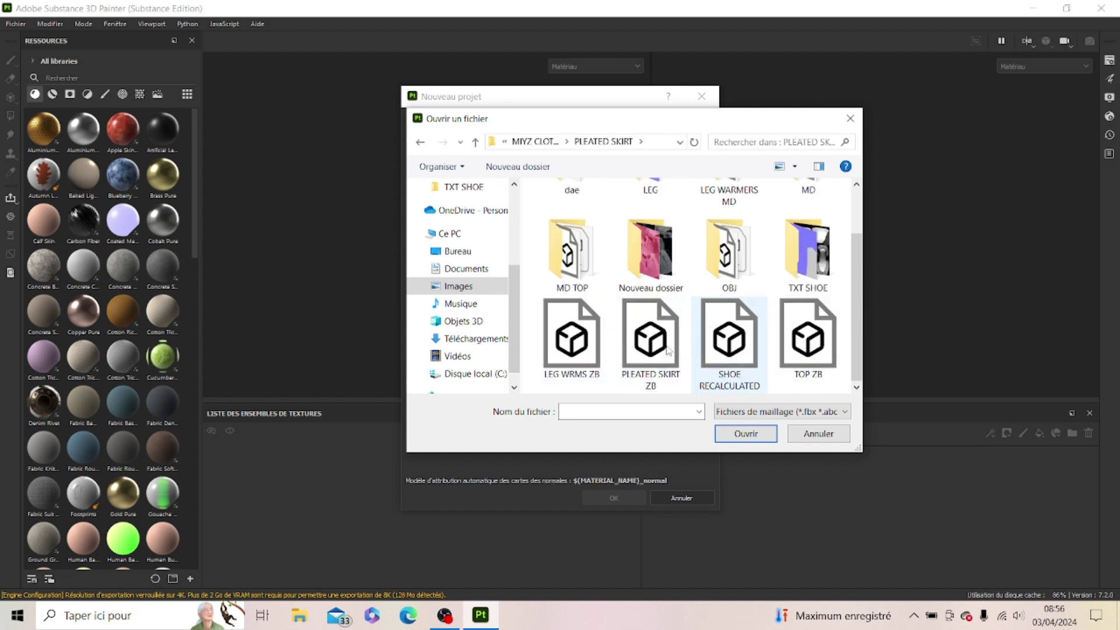
pyautogui.click(745, 435)
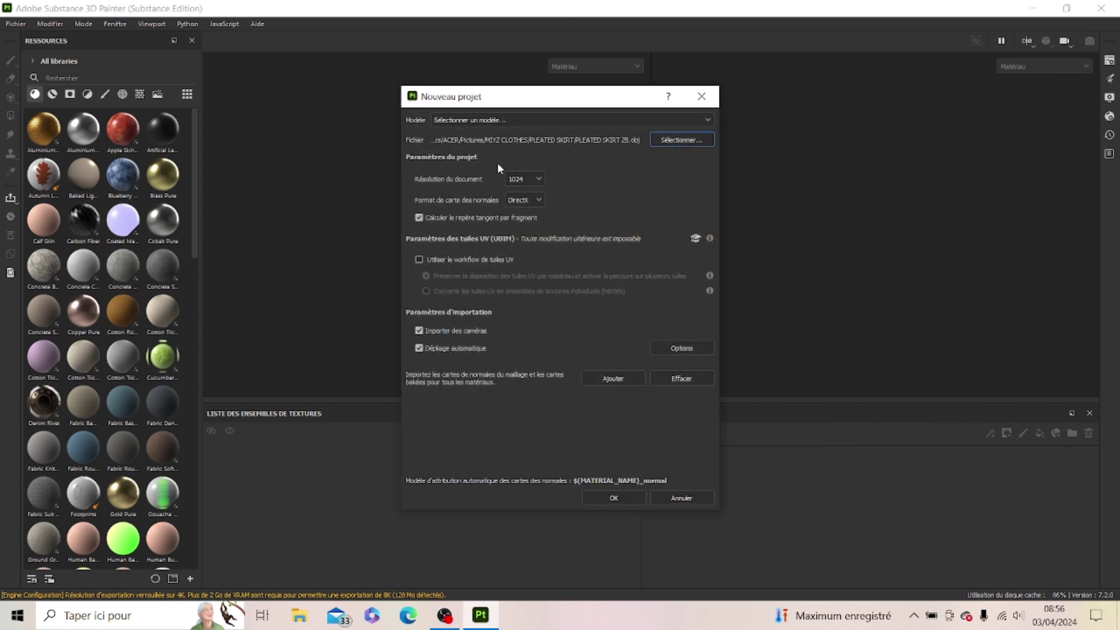
pyautogui.click(624, 501)
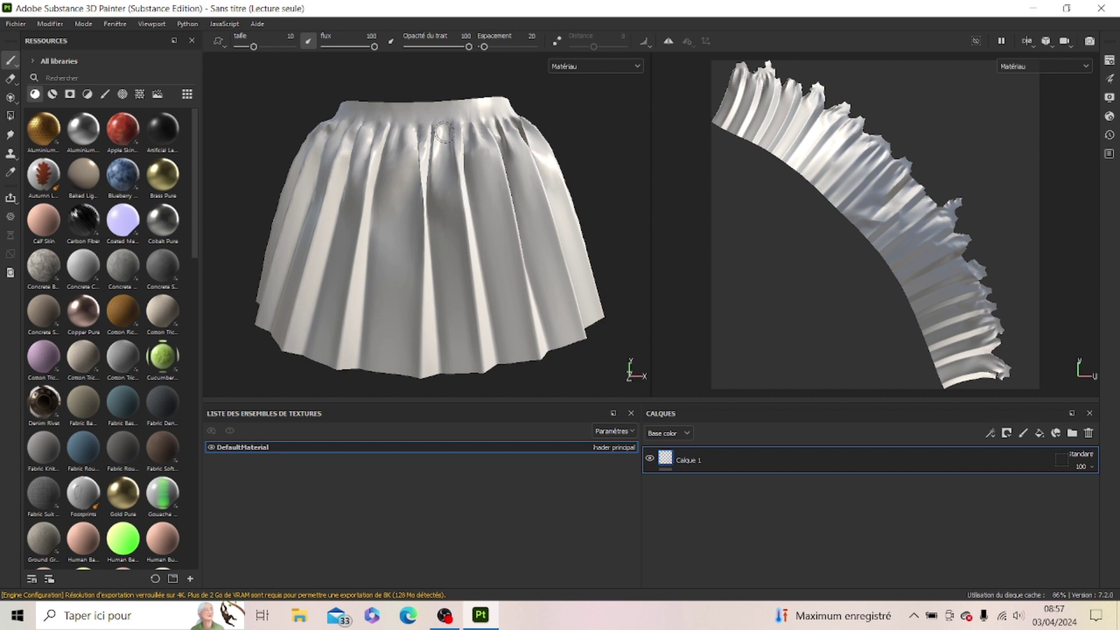
# Filter Resources to Smart Materials and scroll down to the Latex Black material
pyautogui.click(54, 93)
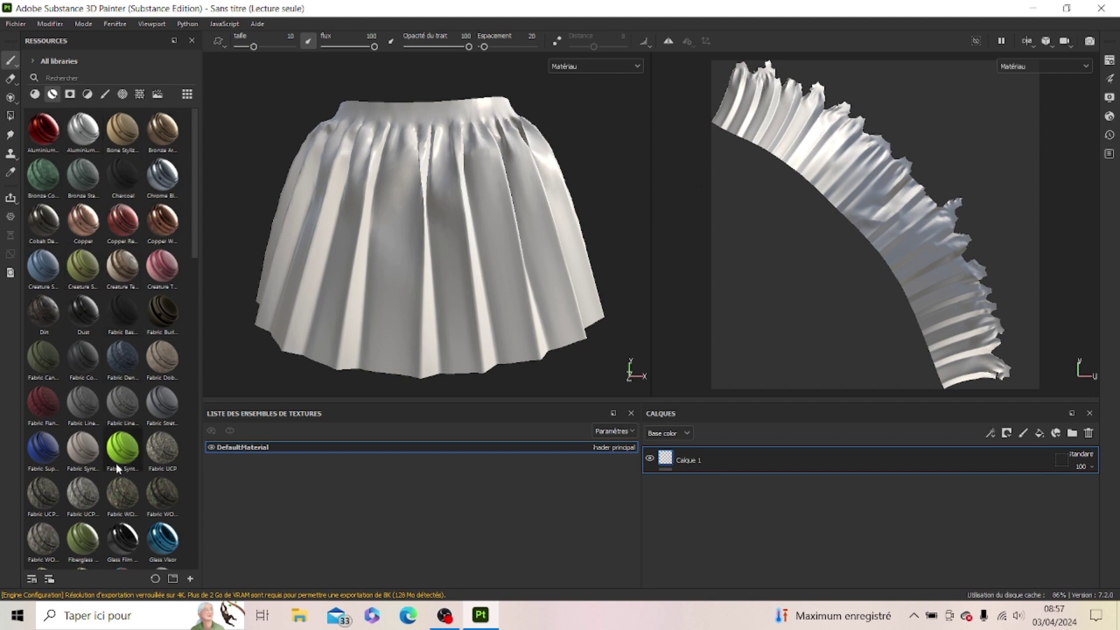
pyautogui.scroll(-3, 120, 467)
pyautogui.scroll(-3, 165, 443)
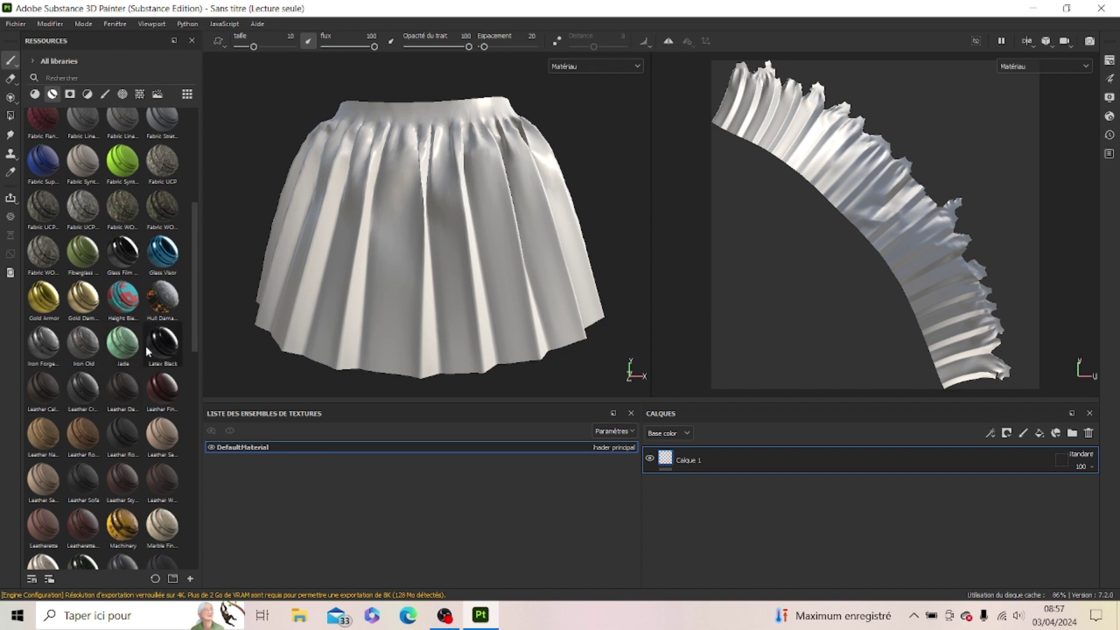
# Drag the Latex Black smart material from the shelf onto the skirt in the viewport
pyautogui.moveTo(163, 348); pyautogui.dragTo(418, 282)
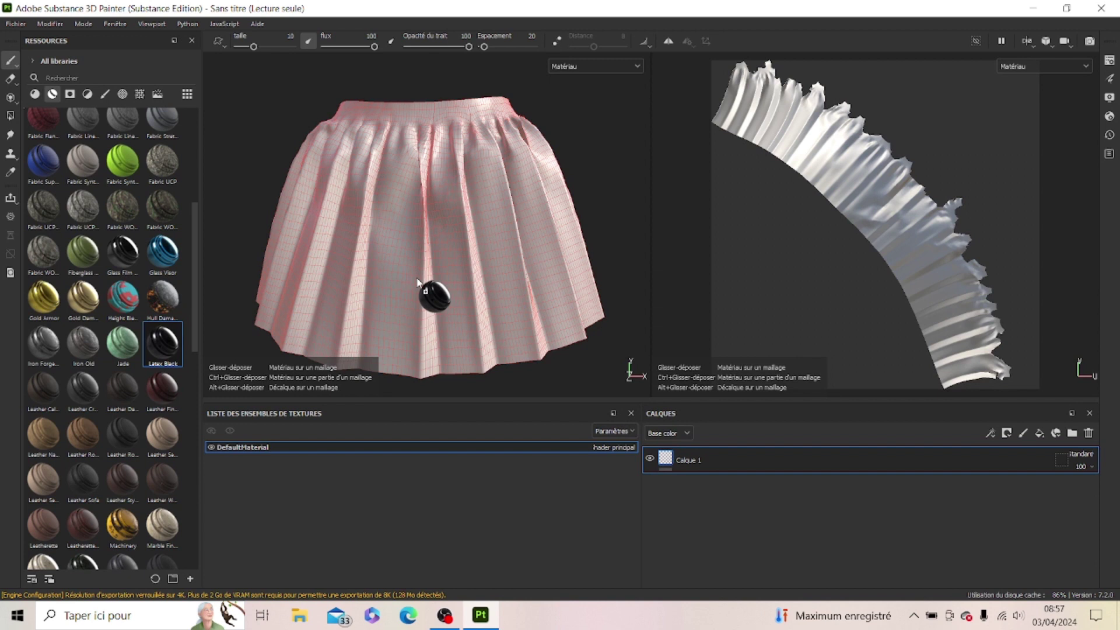
pyautogui.moveTo(417, 282); pyautogui.dragTo(419, 283)
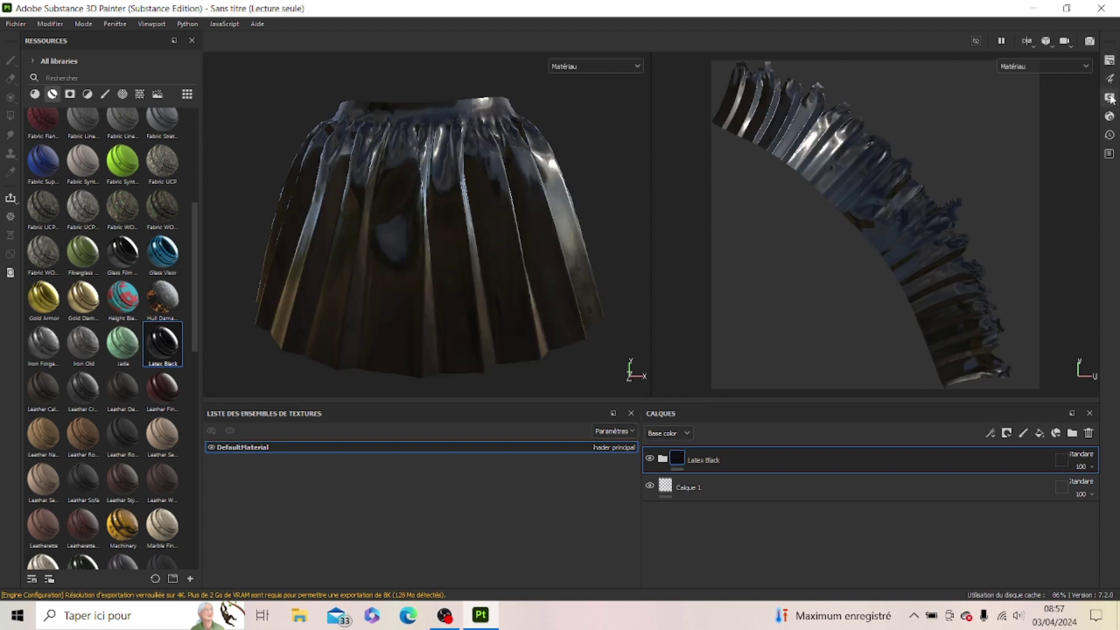
# Bake the seven DefaultMaterial mesh maps from Texture Set Settings and dismiss the bake summary
pyautogui.click(1109, 60)
pyautogui.scroll(-6, 1062, 227)
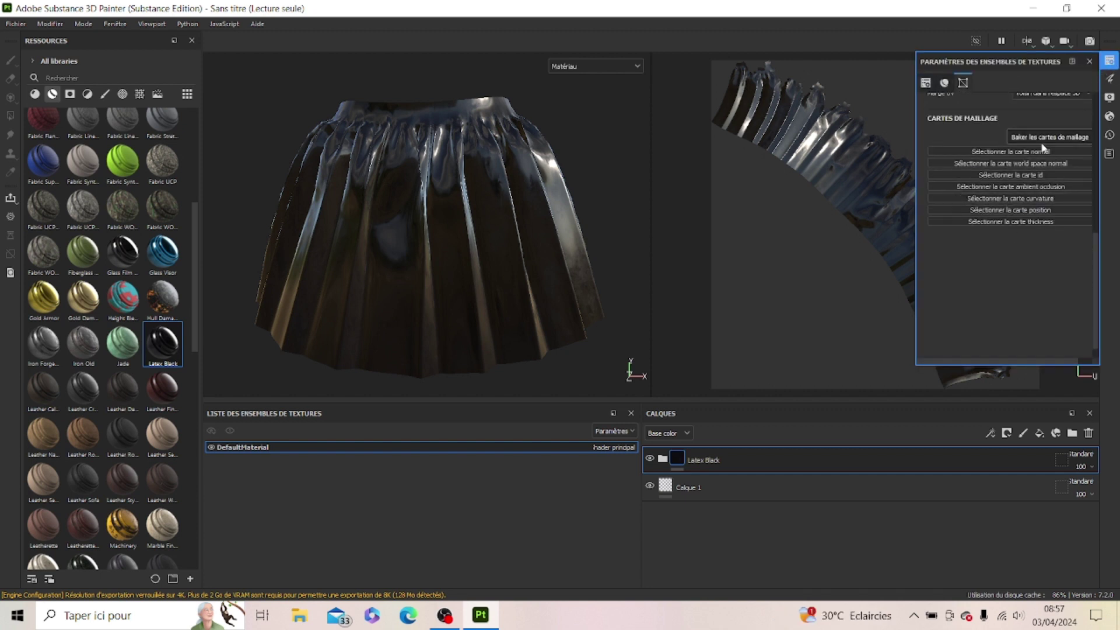
pyautogui.scroll(2, 1025, 178)
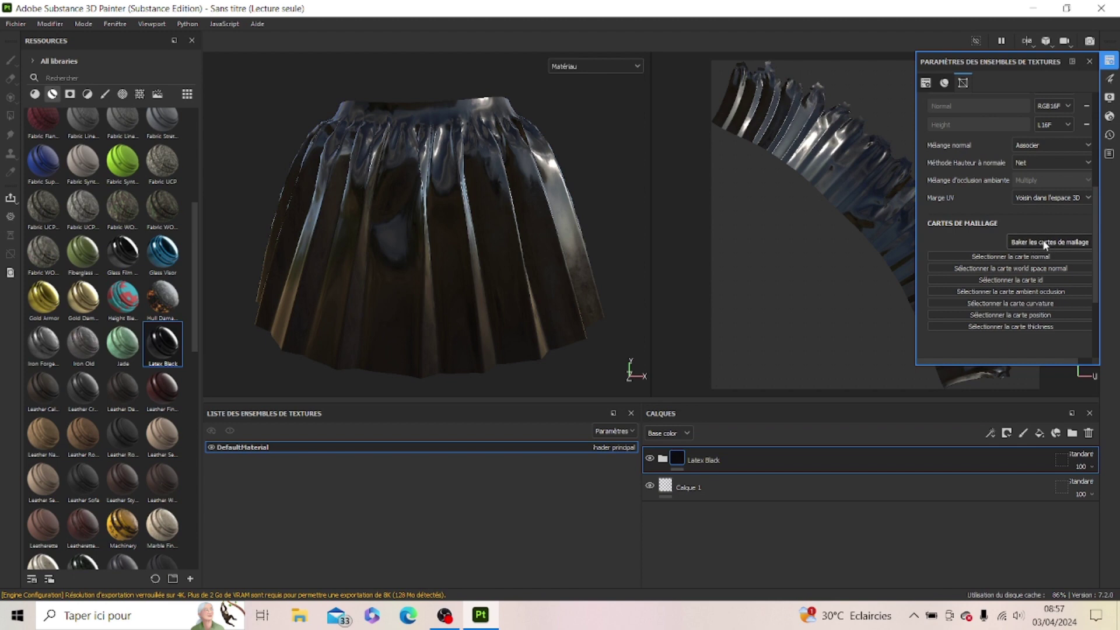
pyautogui.click(1058, 244)
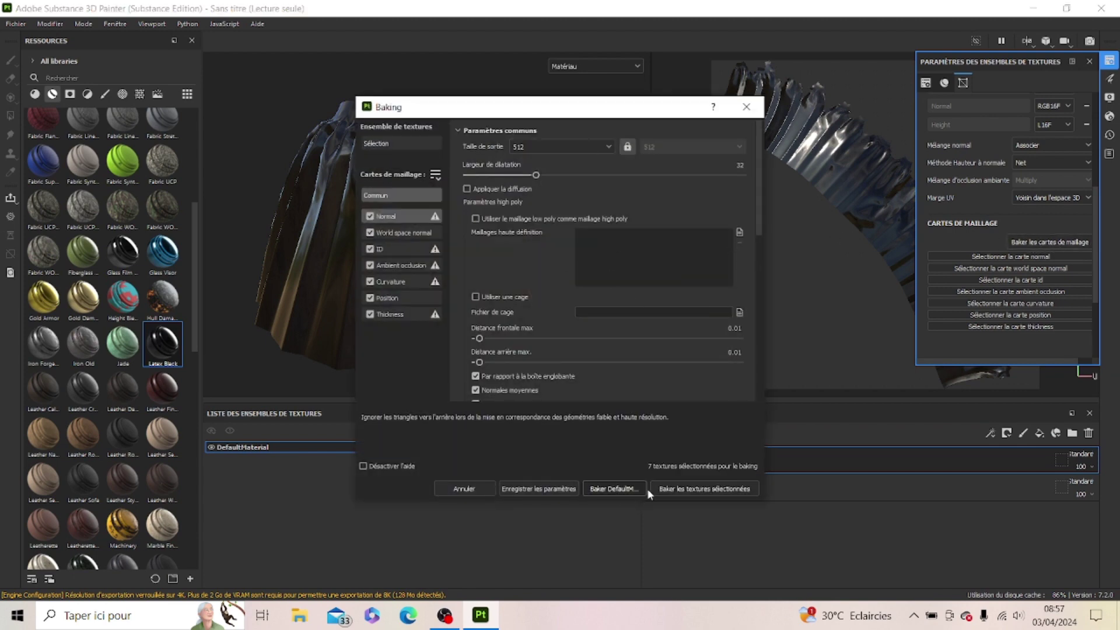
pyautogui.click(685, 489)
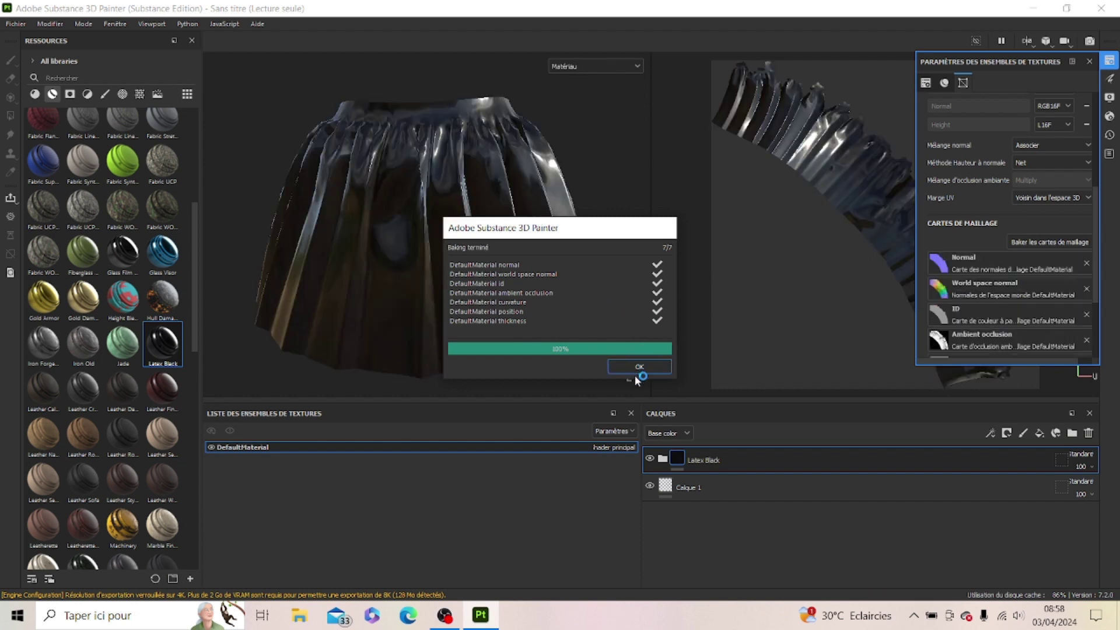
pyautogui.click(638, 367)
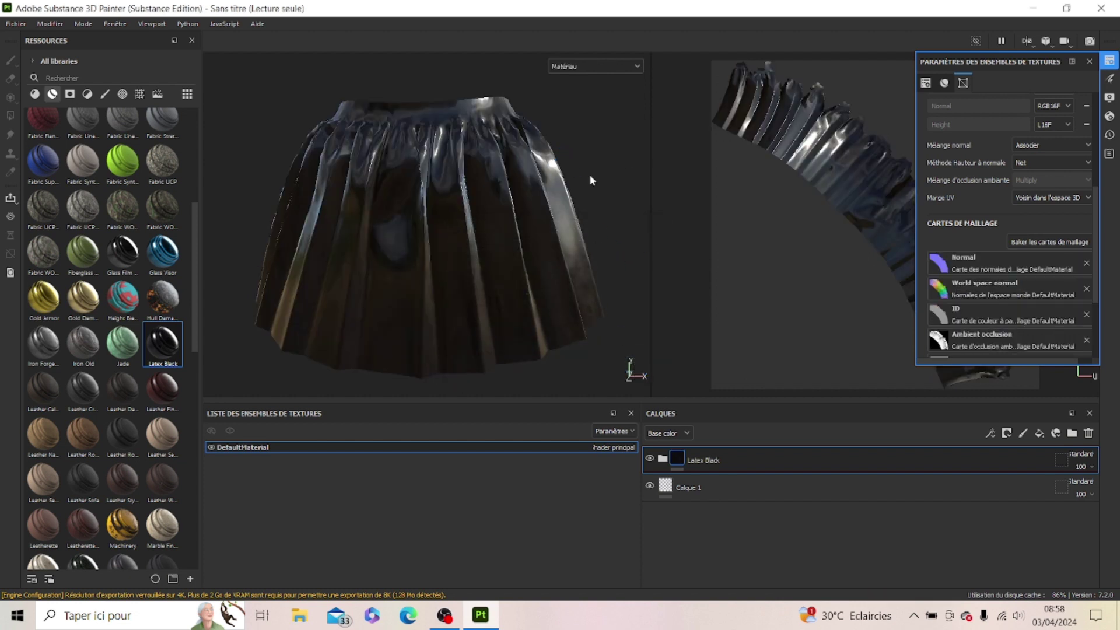
# Browse the environment map choices in Display Settings
pyautogui.click(1110, 100)
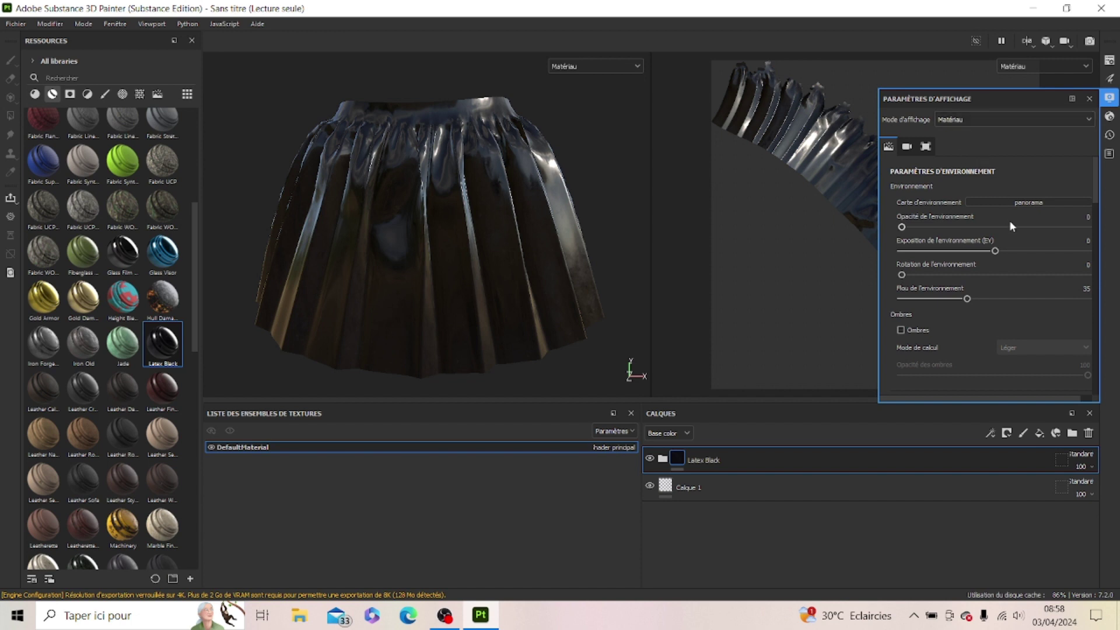
pyautogui.click(1019, 204)
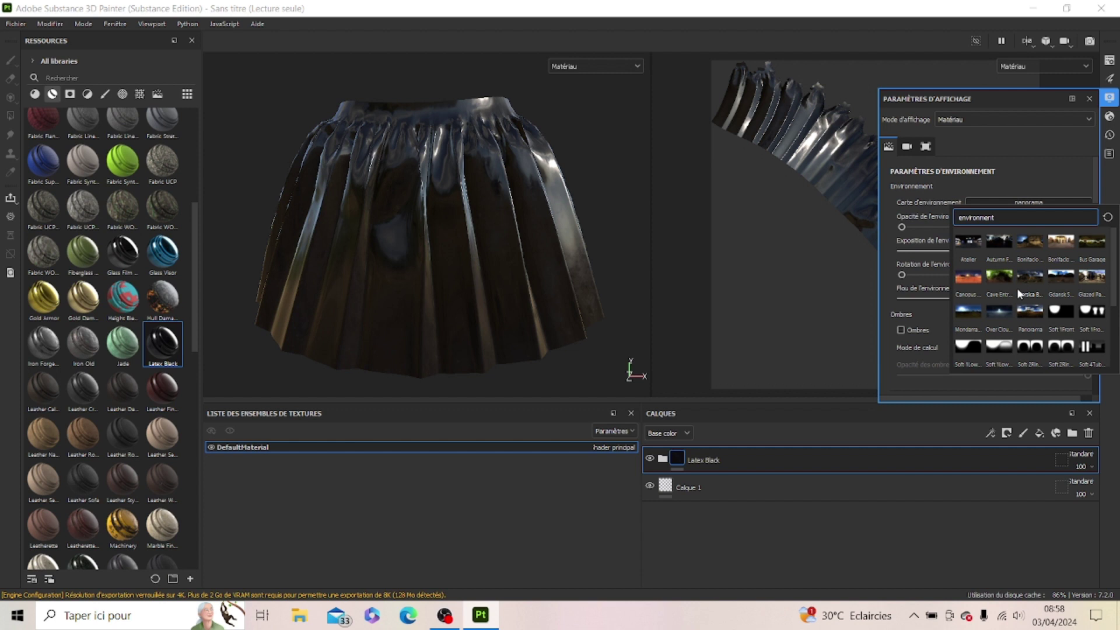
pyautogui.scroll(-3, 1006, 299)
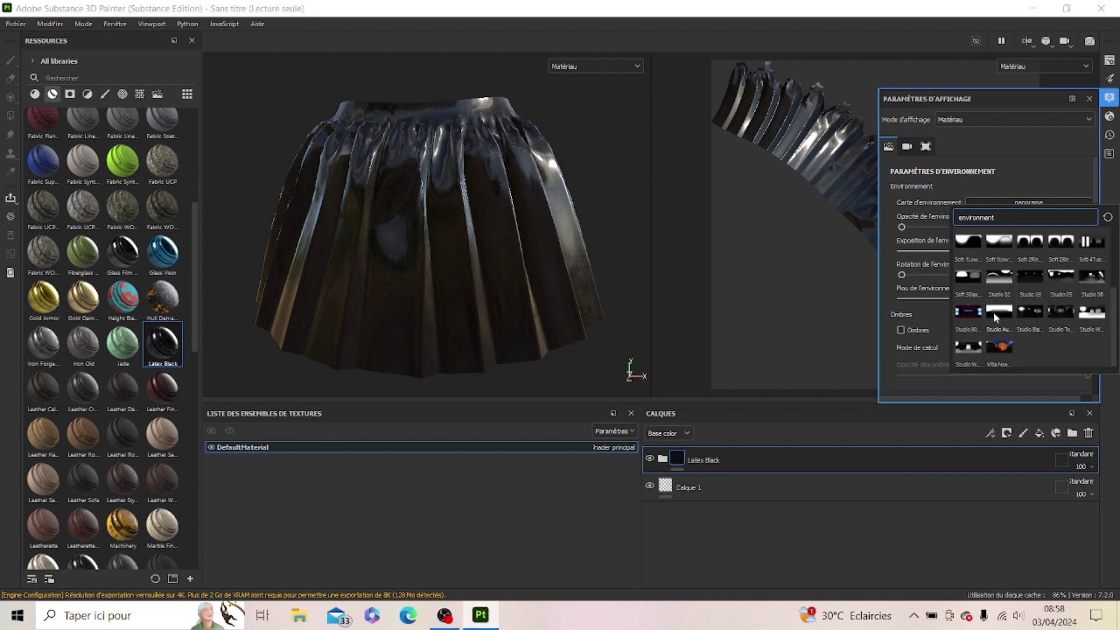
pyautogui.press('Escape')
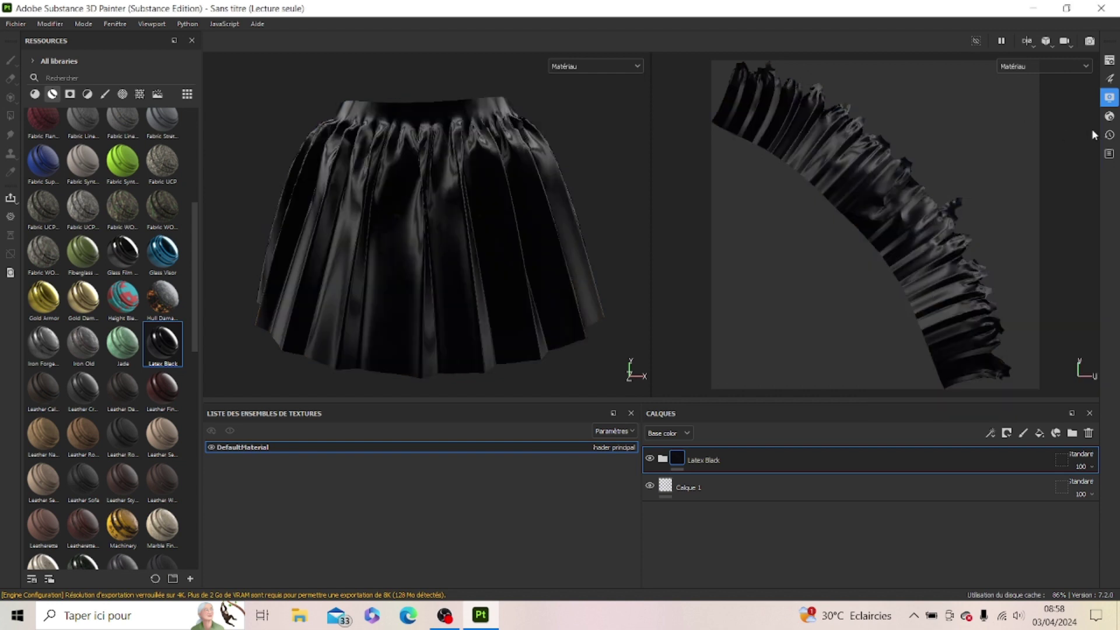
# Set the environment rotation to 52 and close Display Settings
pyautogui.click(1110, 97)
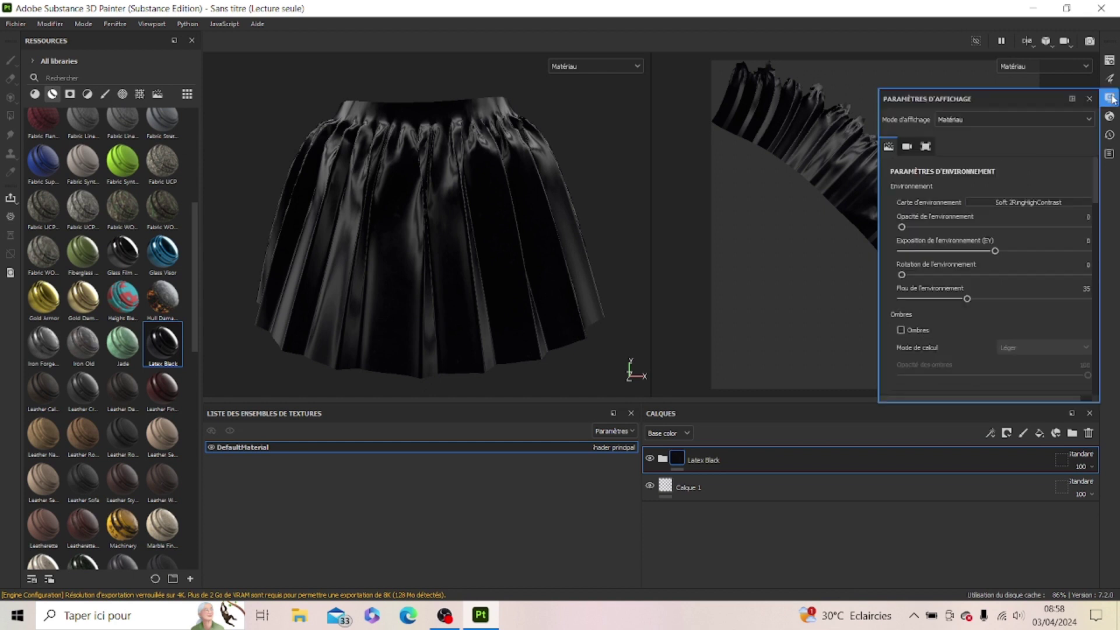
pyautogui.moveTo(935, 276); pyautogui.dragTo(947, 275)
pyautogui.click(928, 275)
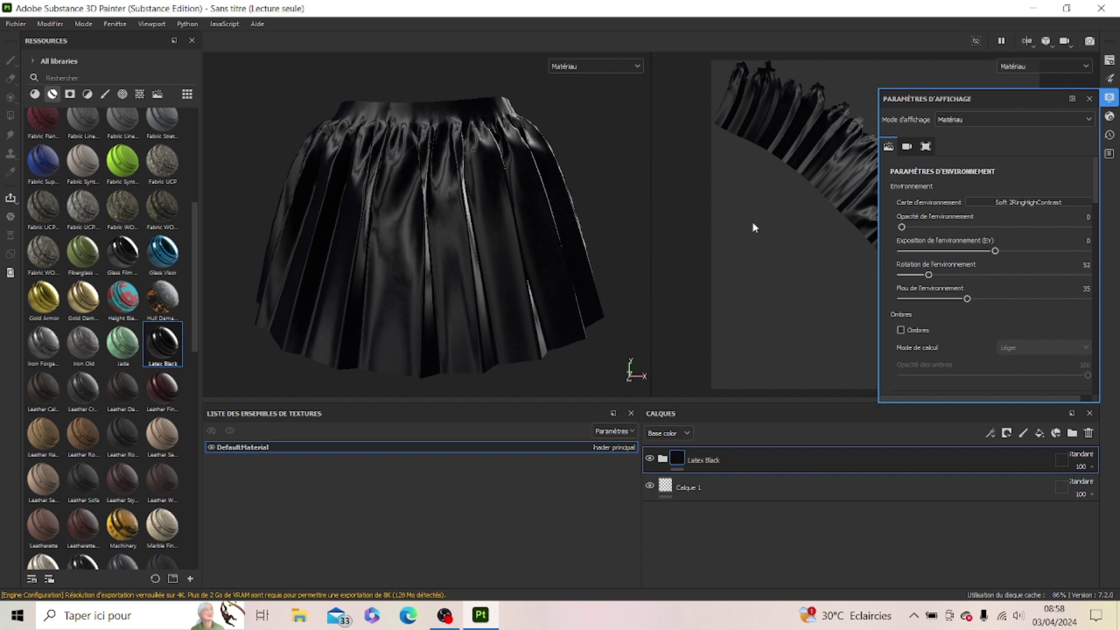
pyautogui.click(1089, 98)
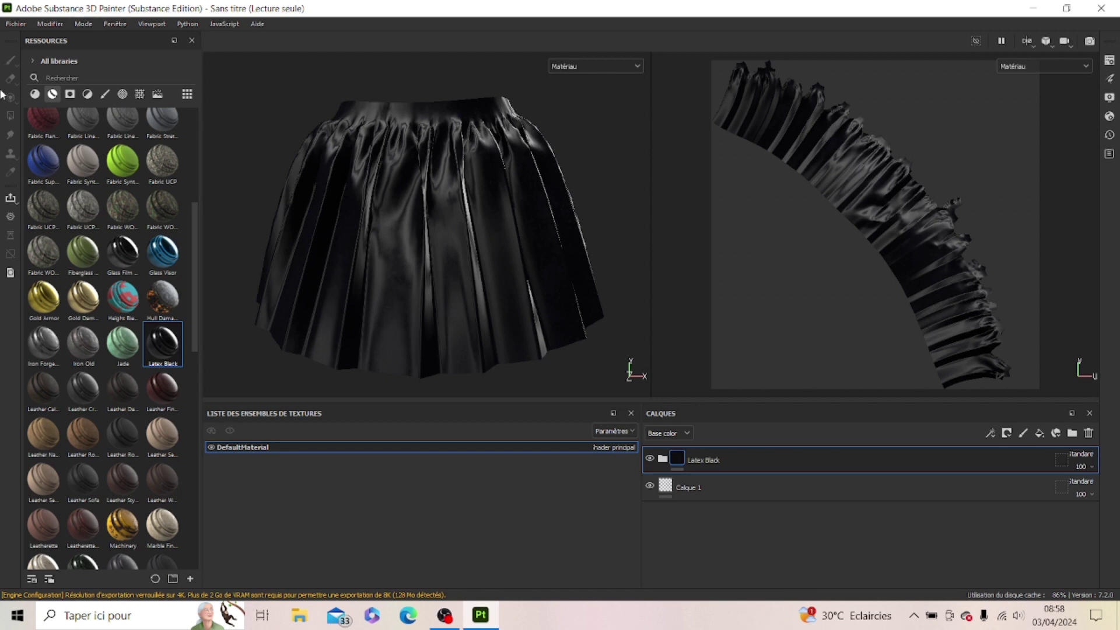
# Open Export Textures and browse the output folder picker into MIYZ CLOTHES
pyautogui.click(17, 23)
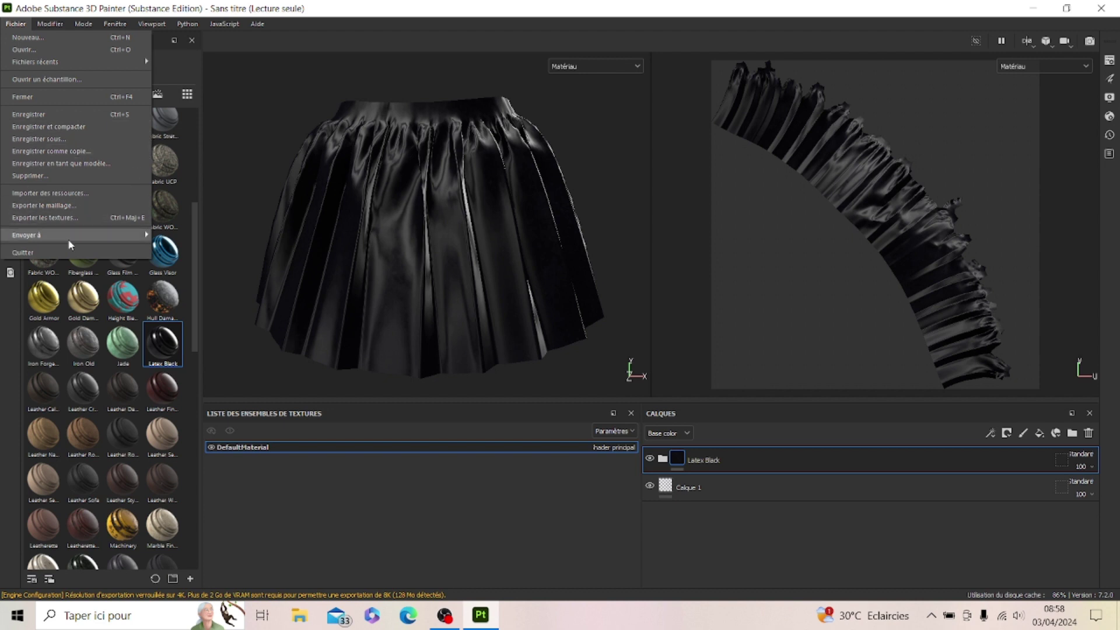
pyautogui.click(84, 217)
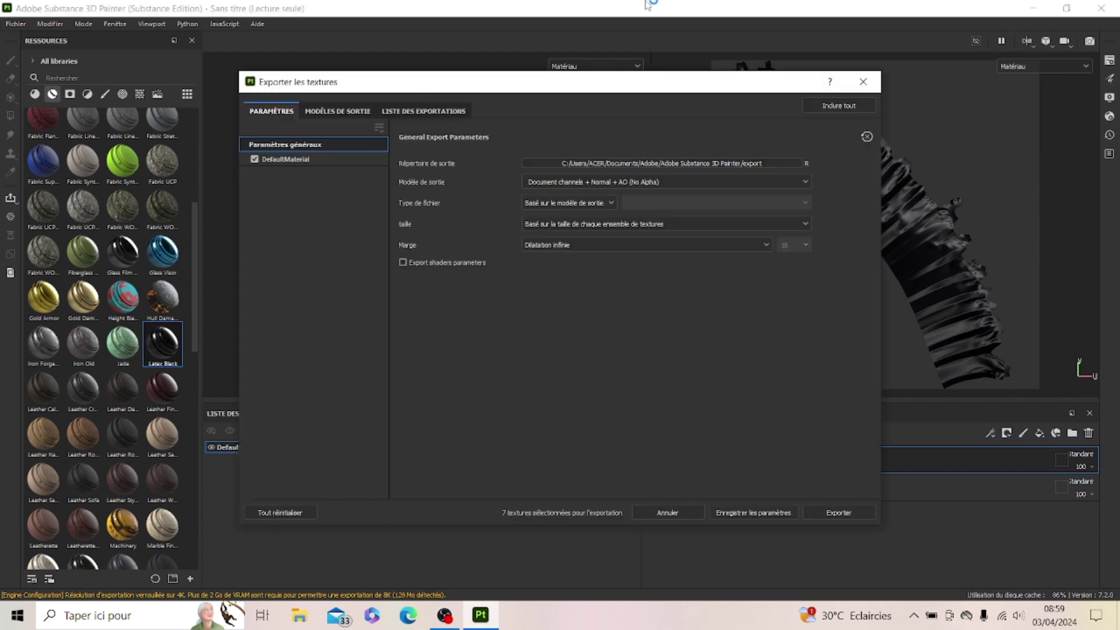
pyautogui.click(573, 164)
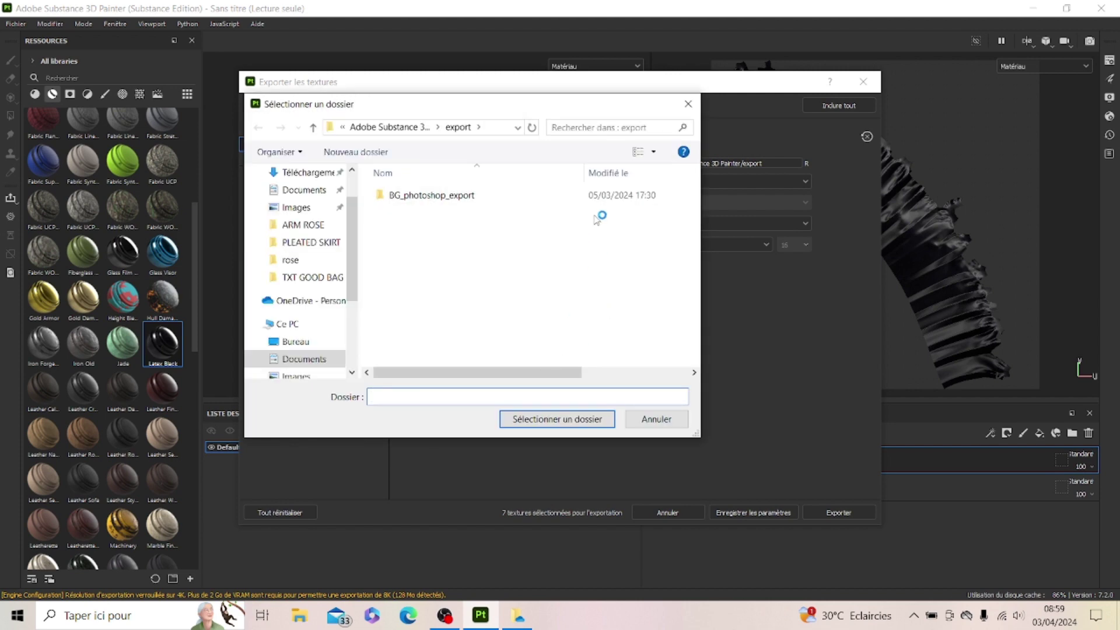
pyautogui.click(689, 104)
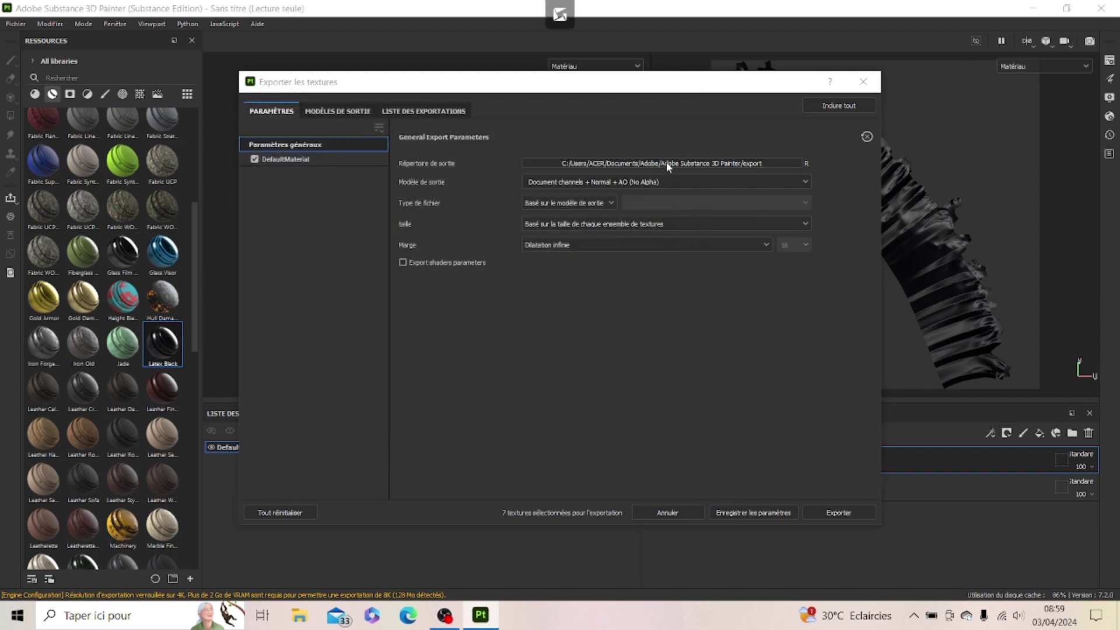
pyautogui.click(666, 164)
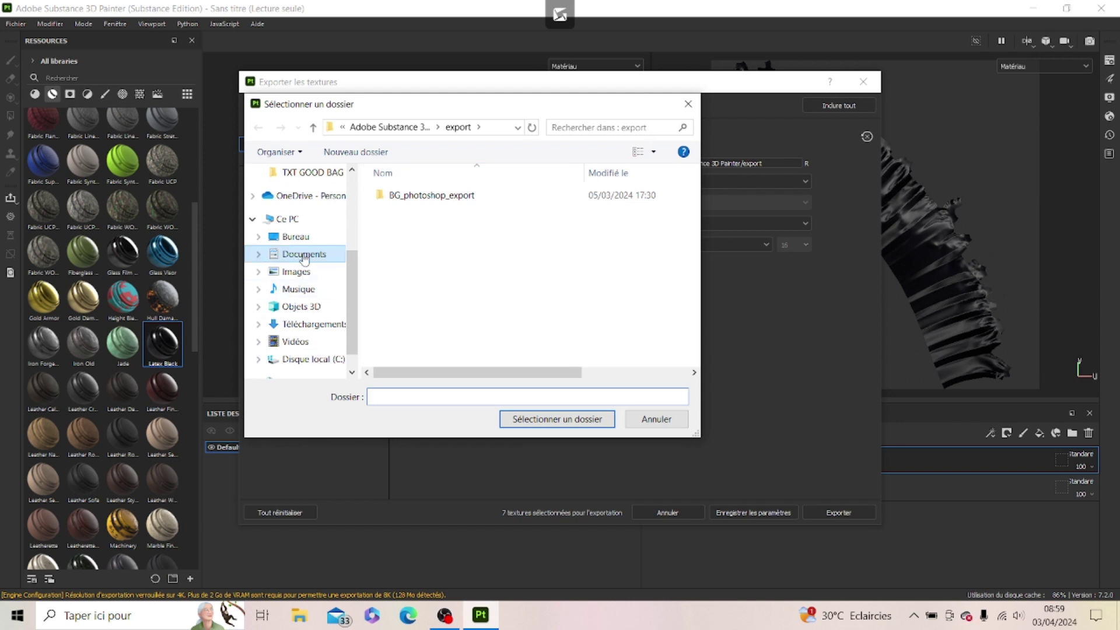
pyautogui.click(297, 271)
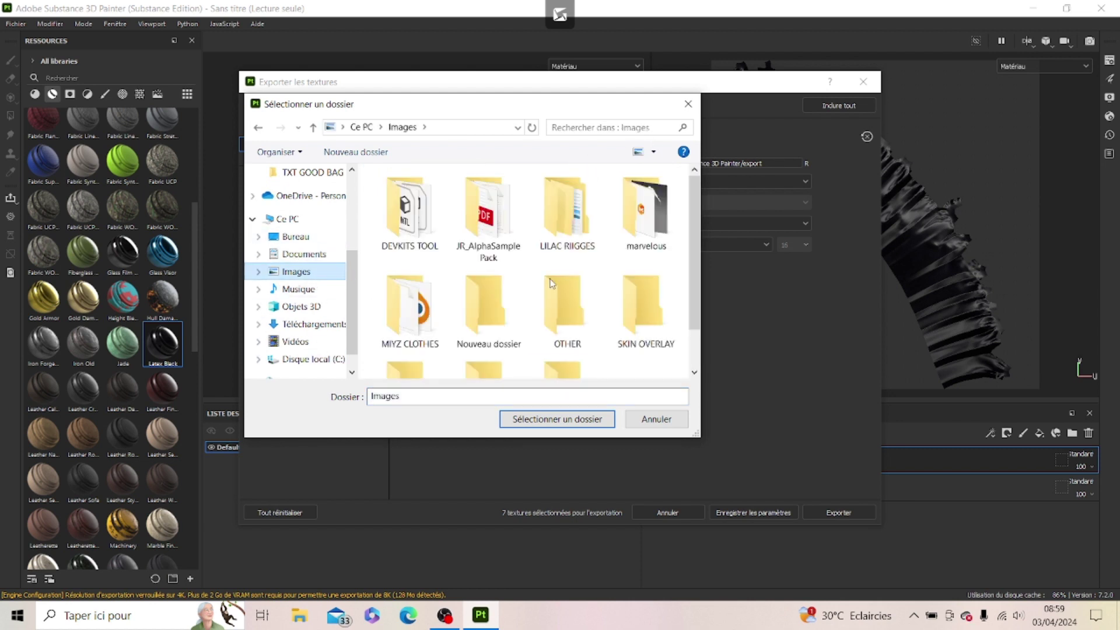
pyautogui.scroll(-1, 490, 298)
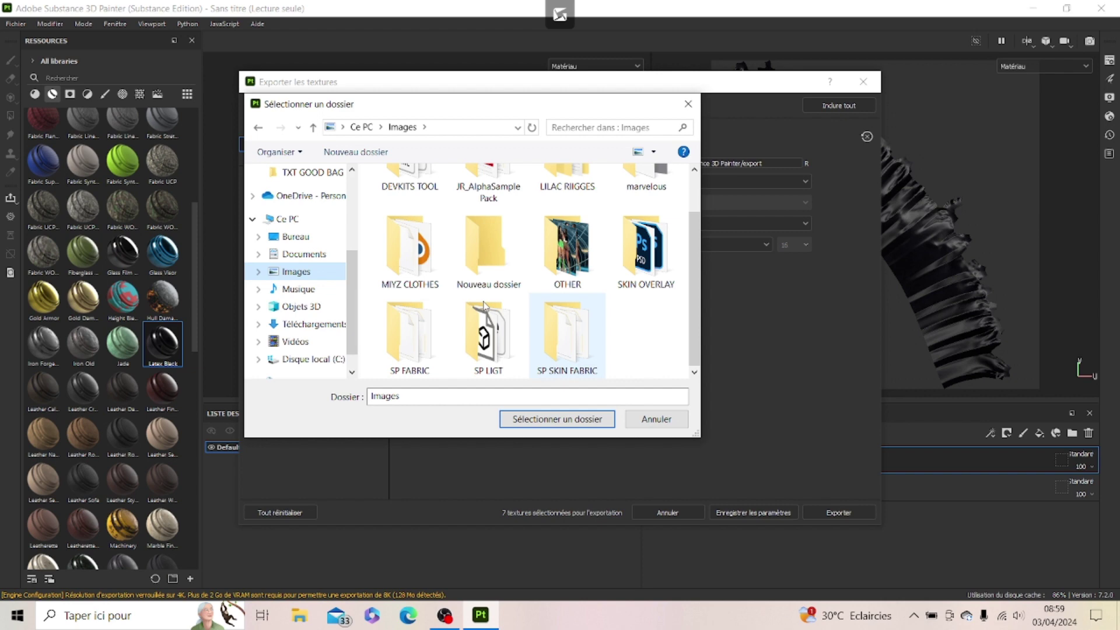
pyautogui.click(430, 291)
pyautogui.doubleClick(430, 290)
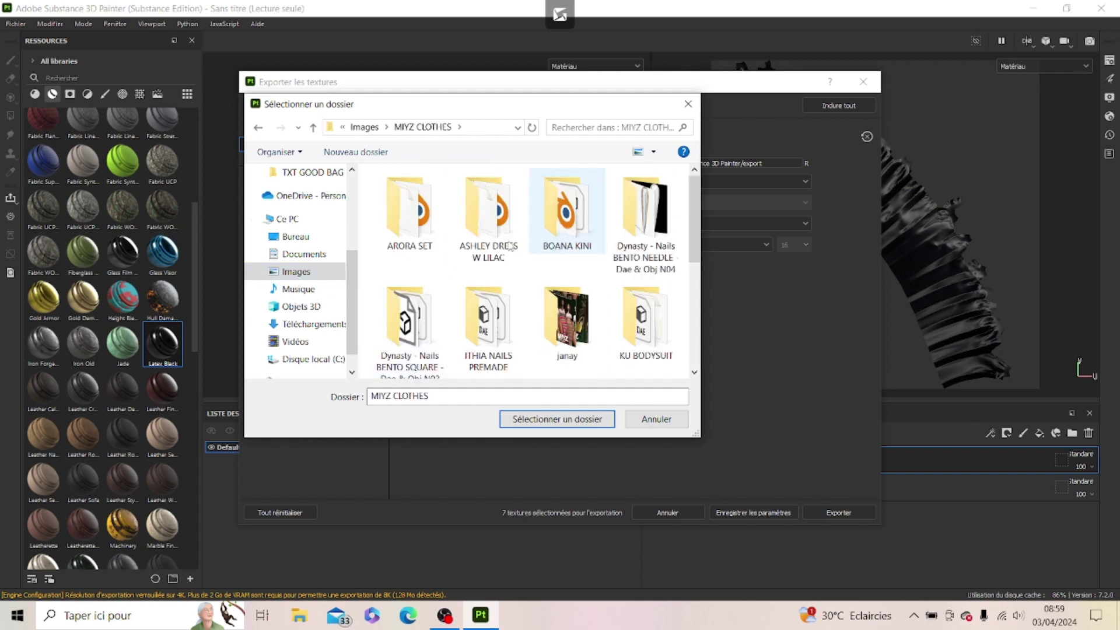
# Close the folder picker and switch the export preset to !!!NEW PRESET!!!
pyautogui.click(689, 104)
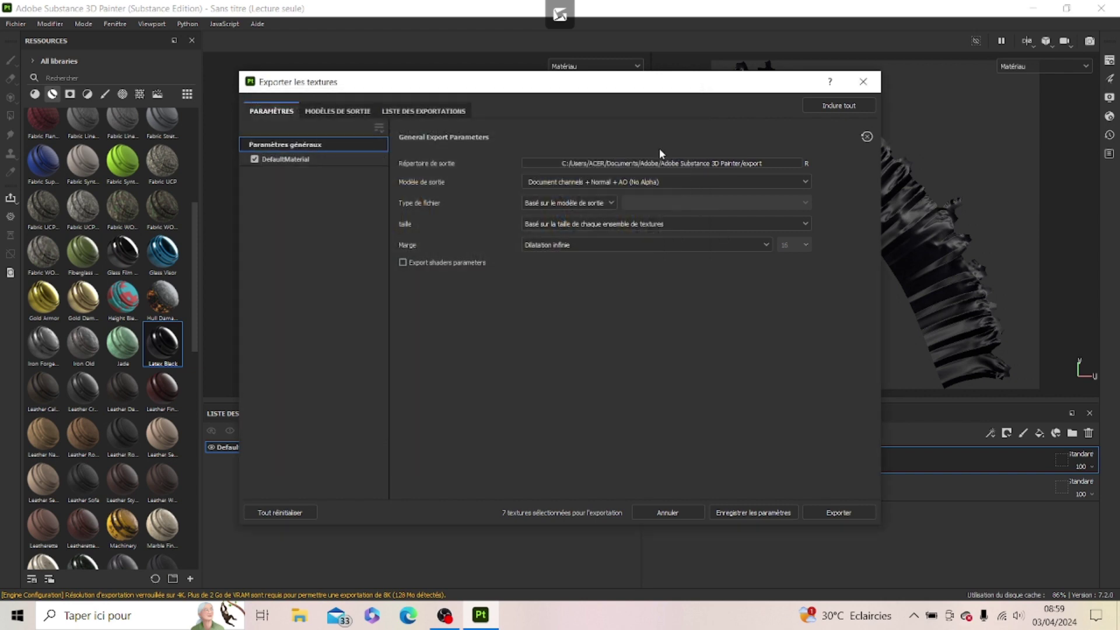
pyautogui.click(595, 182)
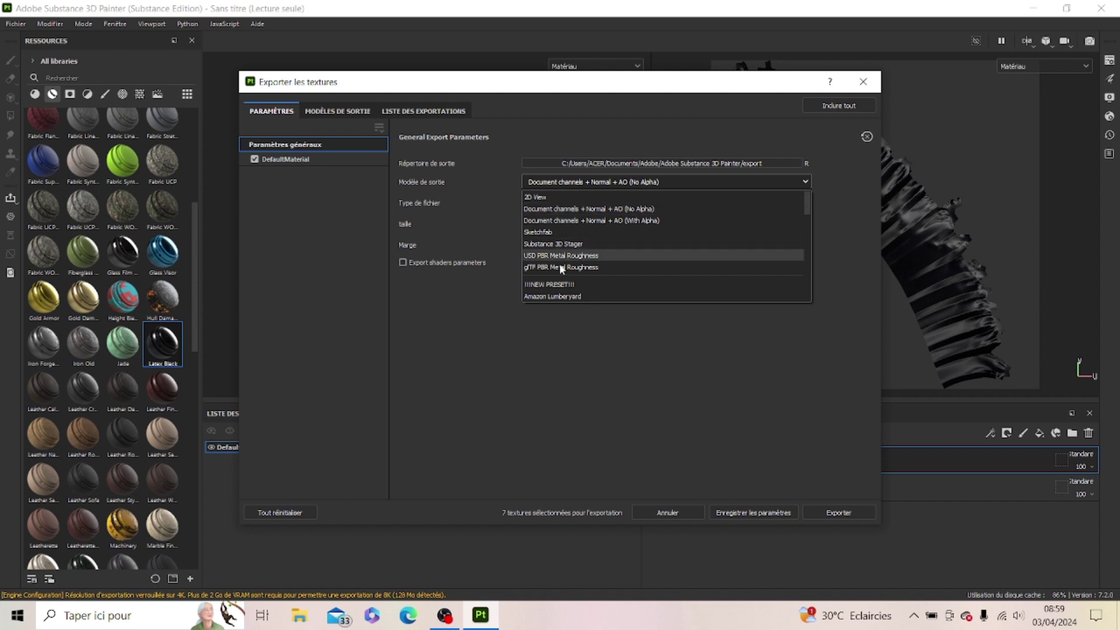
pyautogui.click(544, 284)
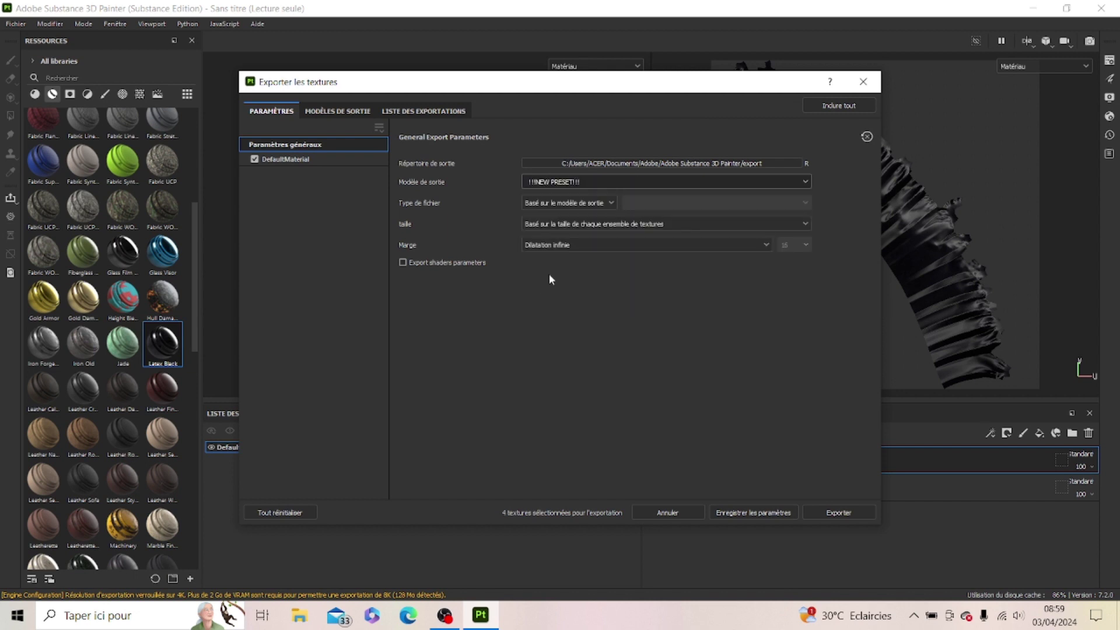
# Set export to png at 1024 size with infinite dilation margin, then view output templates
pyautogui.click(603, 204)
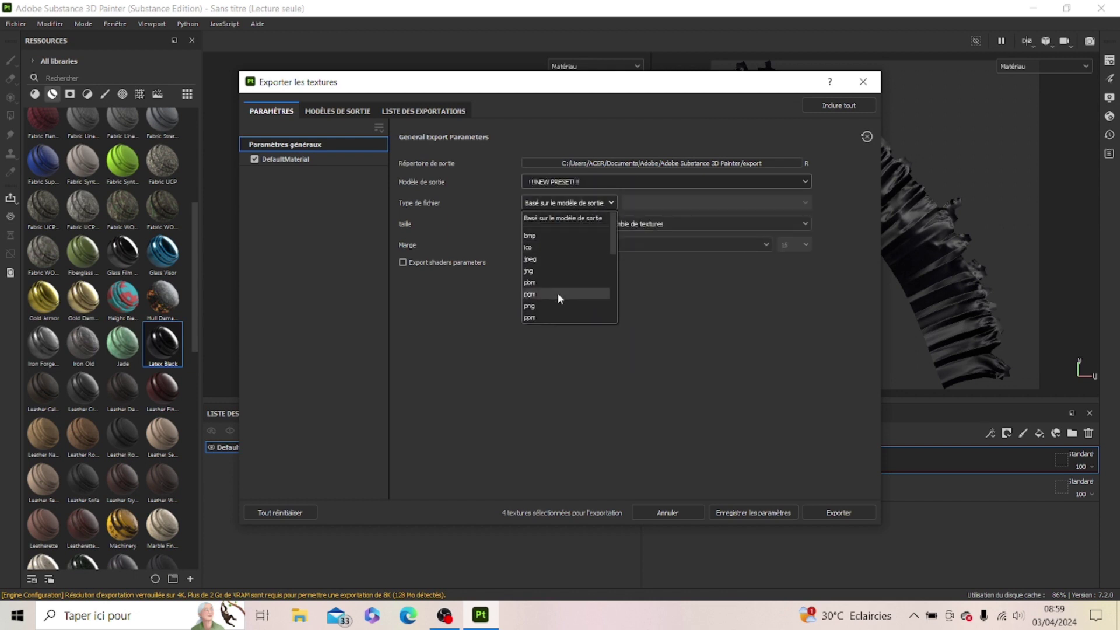
pyautogui.click(554, 304)
pyautogui.click(600, 222)
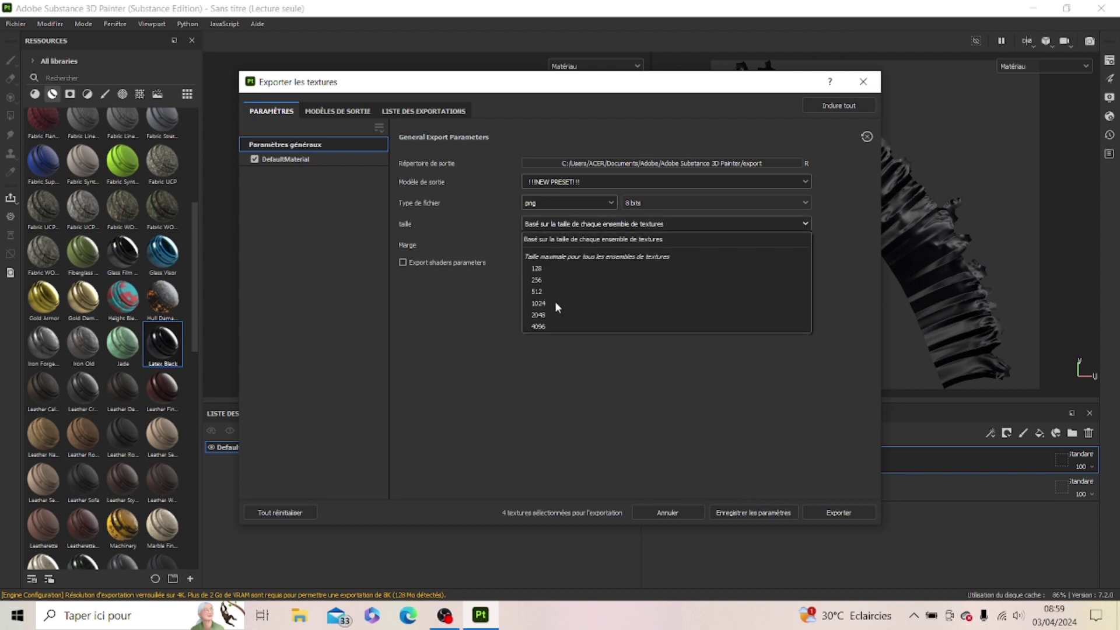
pyautogui.click(551, 303)
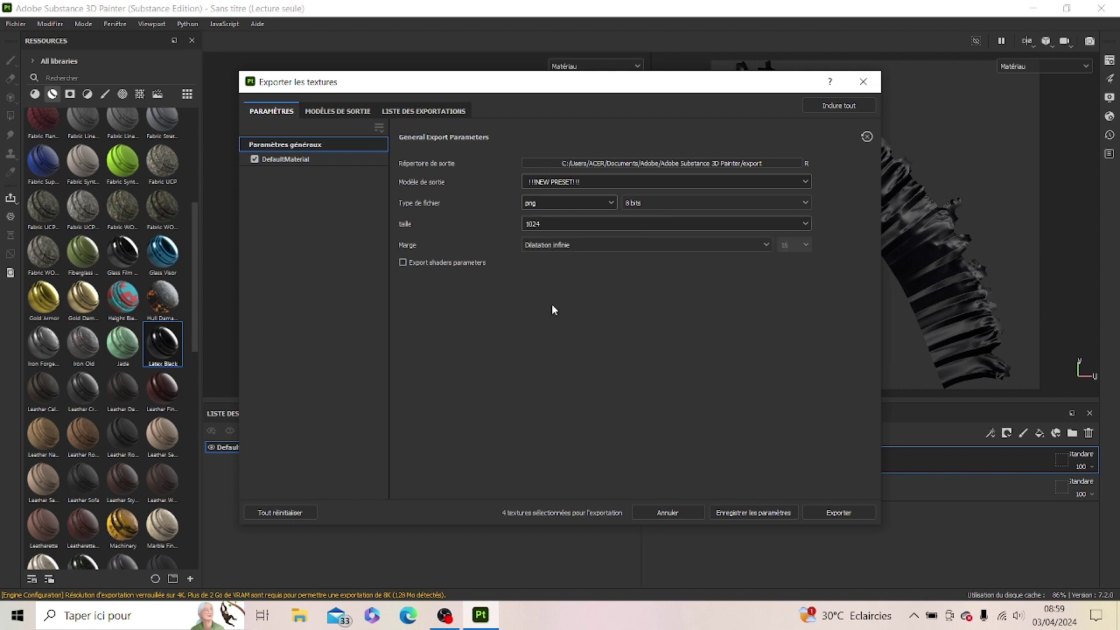
pyautogui.click(541, 245)
pyautogui.click(528, 245)
pyautogui.click(338, 111)
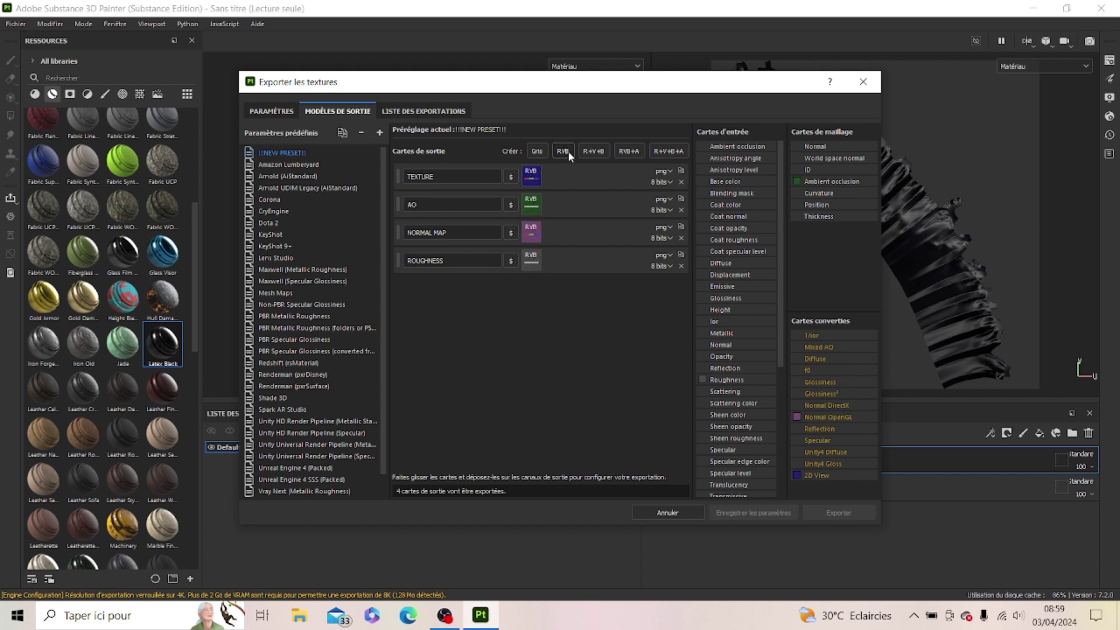
# Add a fifth RGB output map to the export template and rename it
pyautogui.rightClick(531, 184)
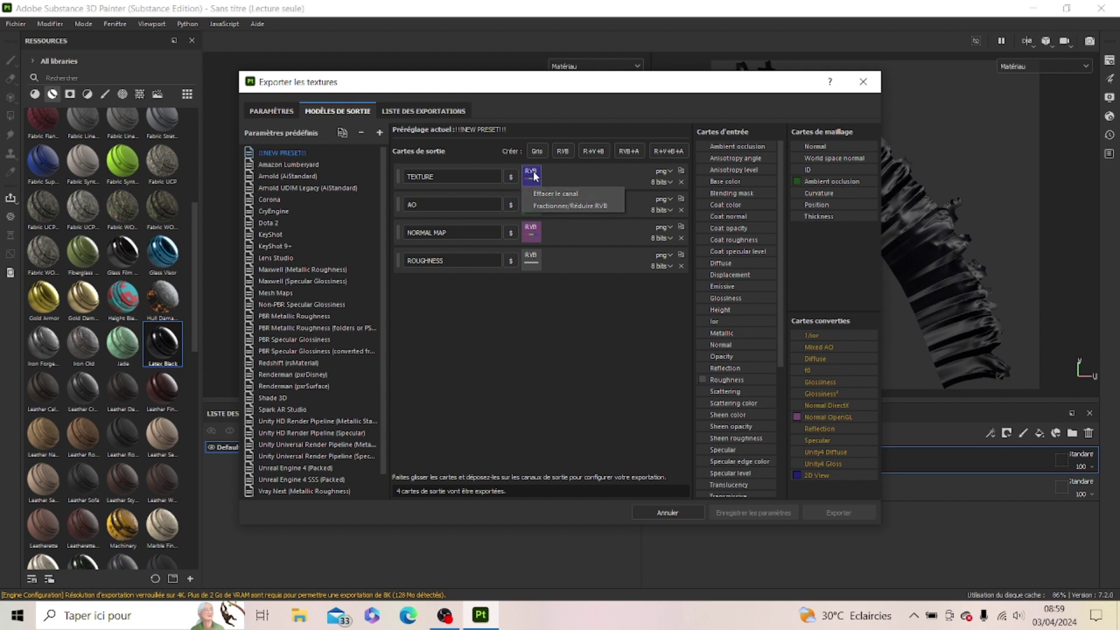
pyautogui.click(513, 282)
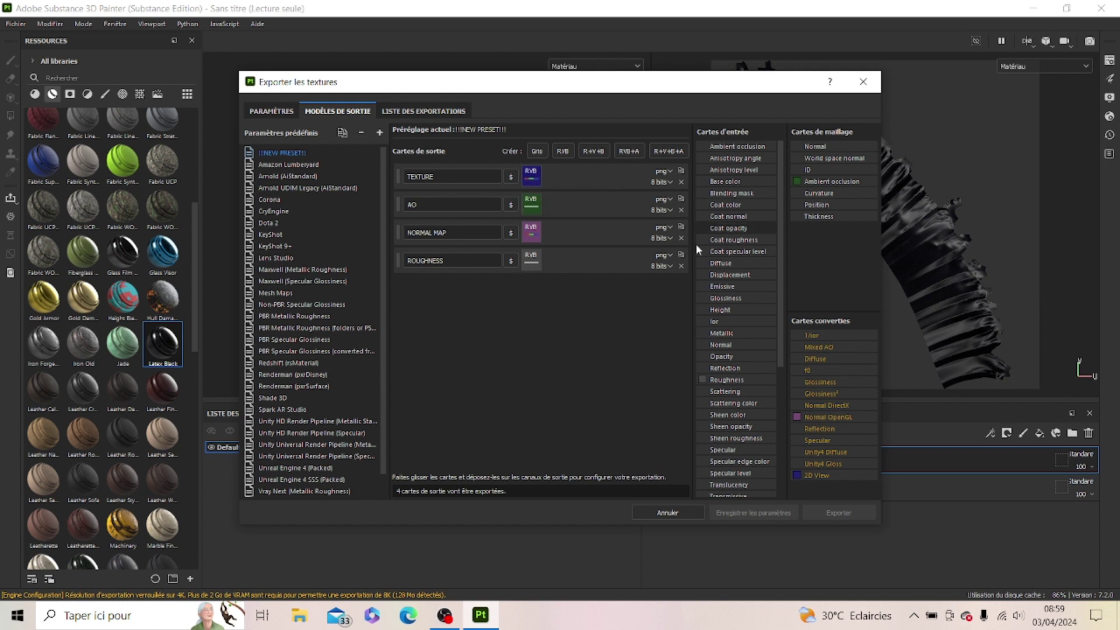
pyautogui.click(562, 152)
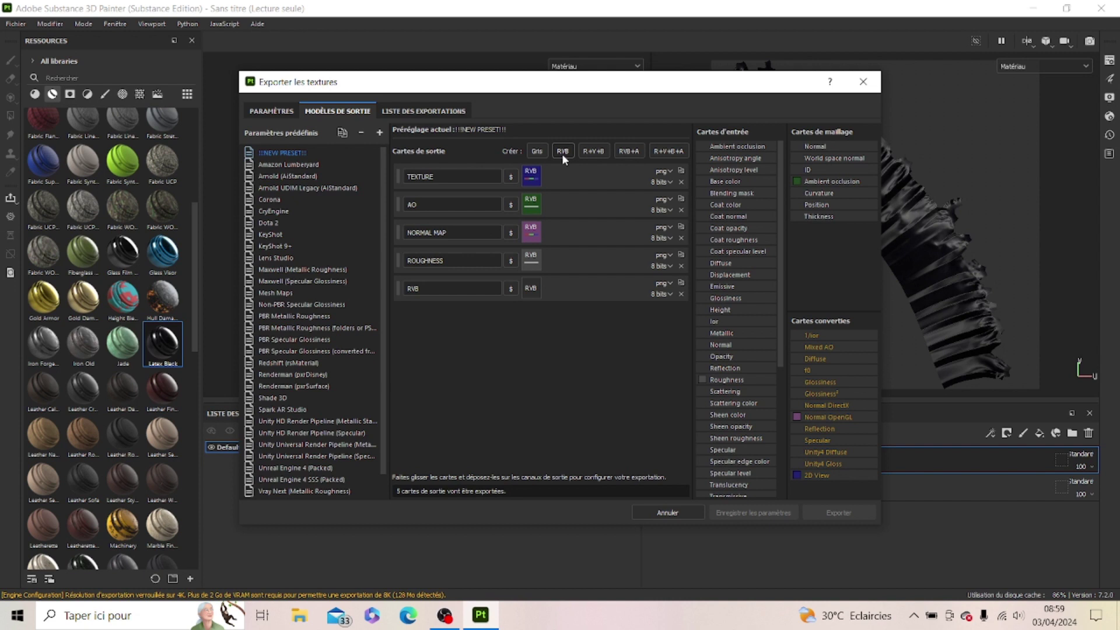
pyautogui.click(487, 289)
pyautogui.press('BackSpace')
pyautogui.press('BackSpace')
pyautogui.press('BackSpace')
pyautogui.write('E')
pyautogui.click(528, 289)
# Feed the 2D View into the new output map's RGB channels
pyautogui.moveTo(830, 474); pyautogui.dragTo(538, 292)
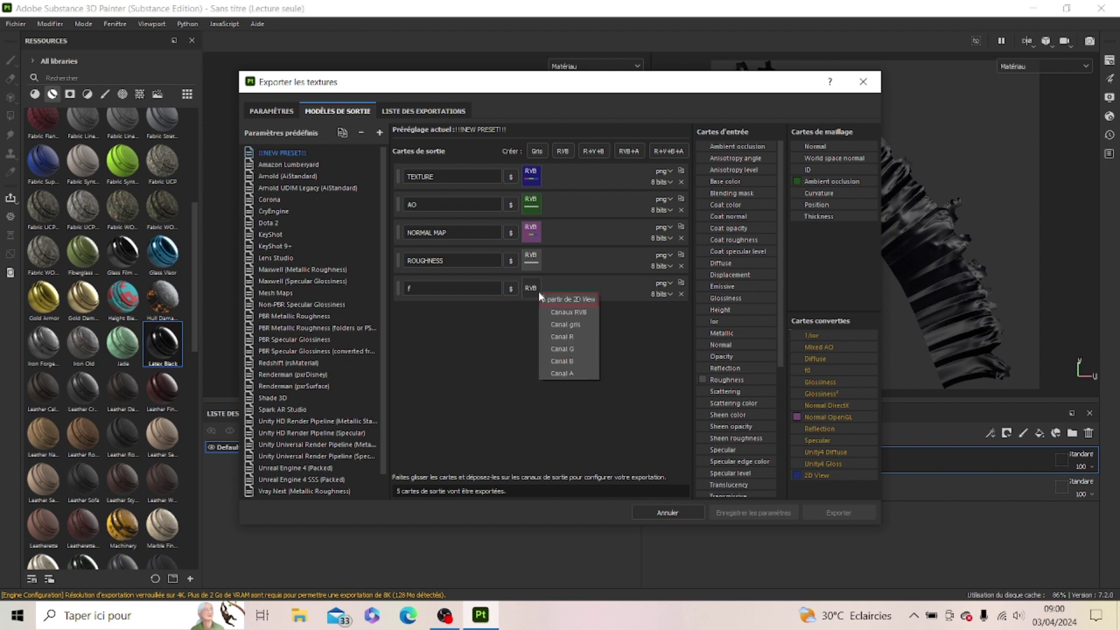
pyautogui.click(587, 318)
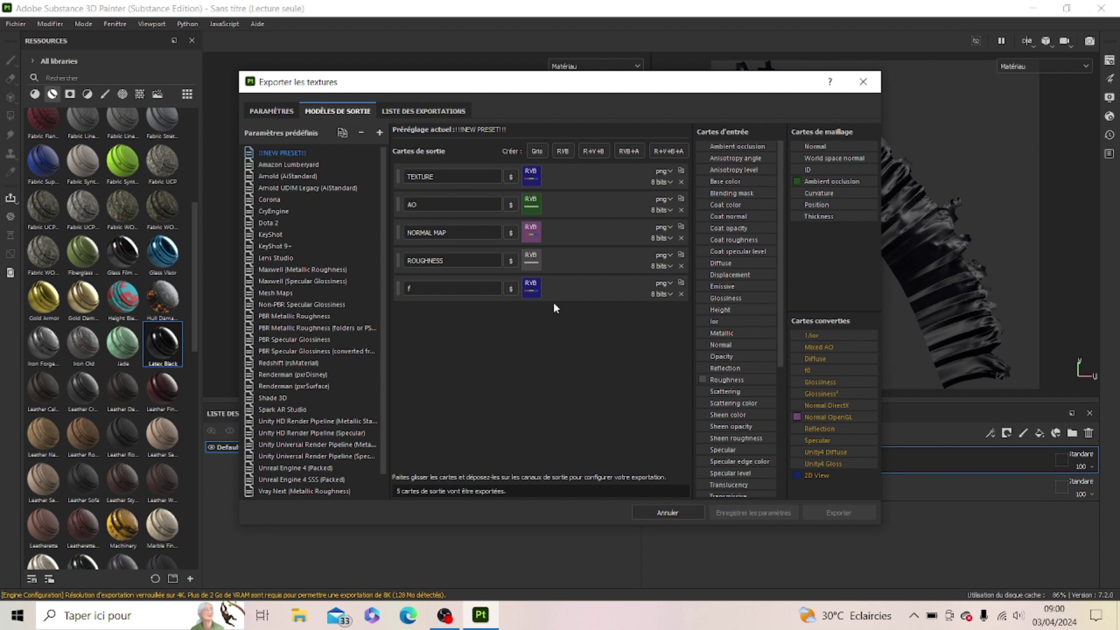
pyautogui.click(445, 614)
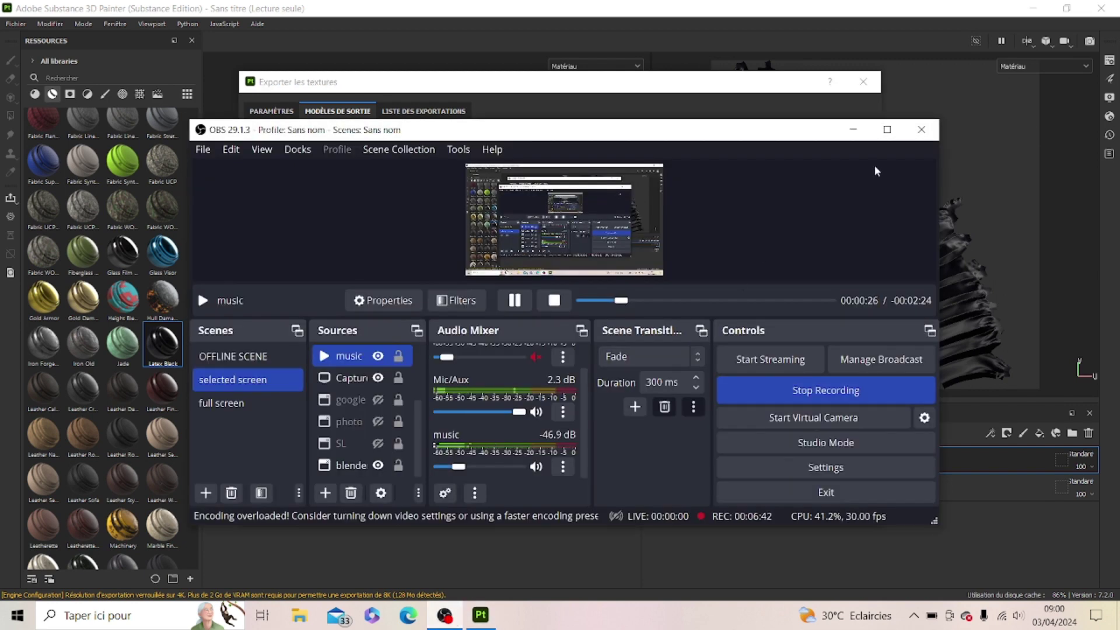
pyautogui.click(852, 133)
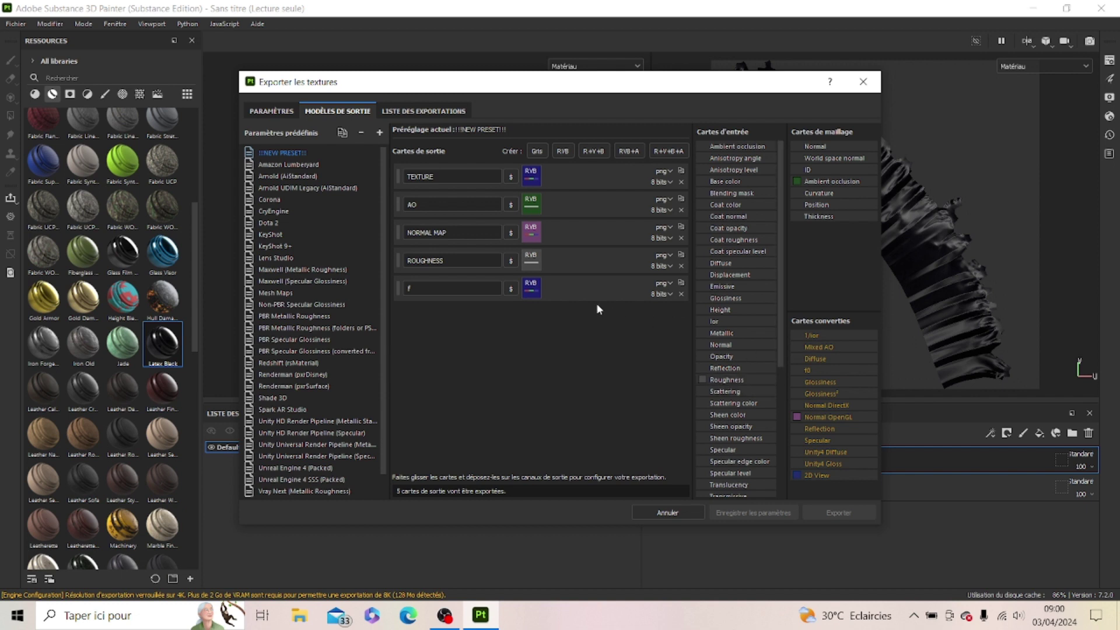
# Delete the extra fifth output map 'f' from the template
pyautogui.click(681, 294)
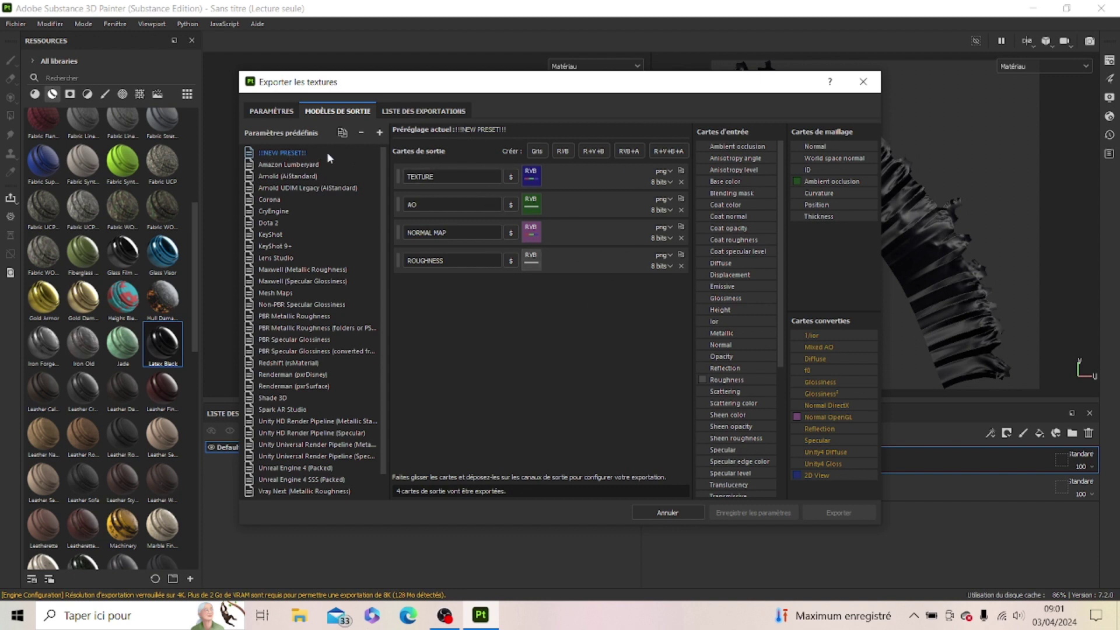
# Add and remove a throwaway preset, select !!!NEW PRESET!!!, and close the export settings
pyautogui.click(379, 134)
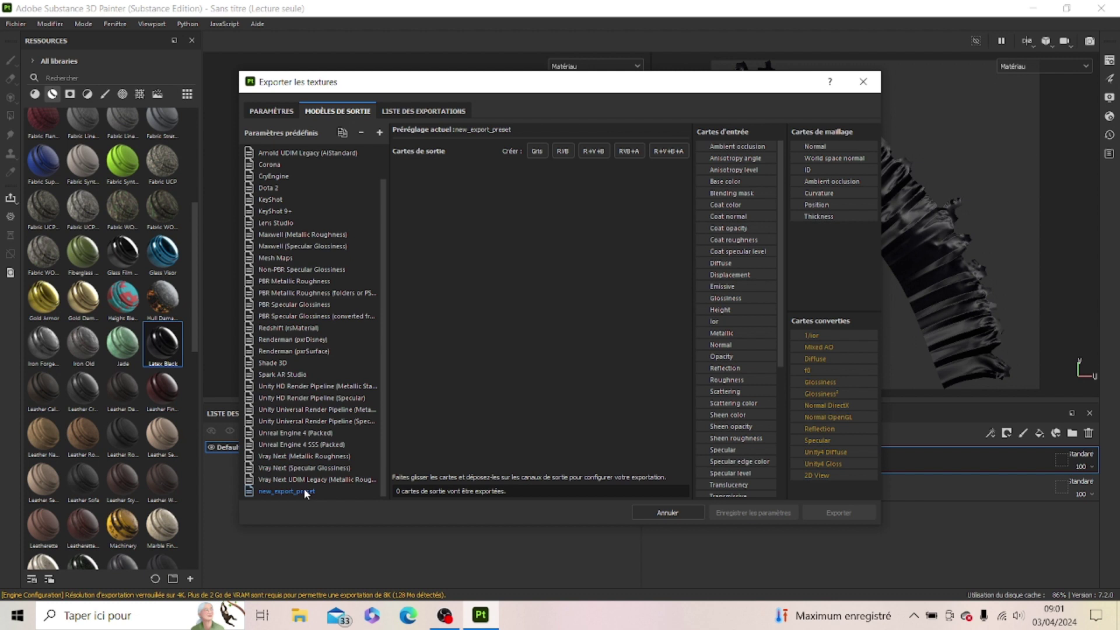
pyautogui.click(361, 132)
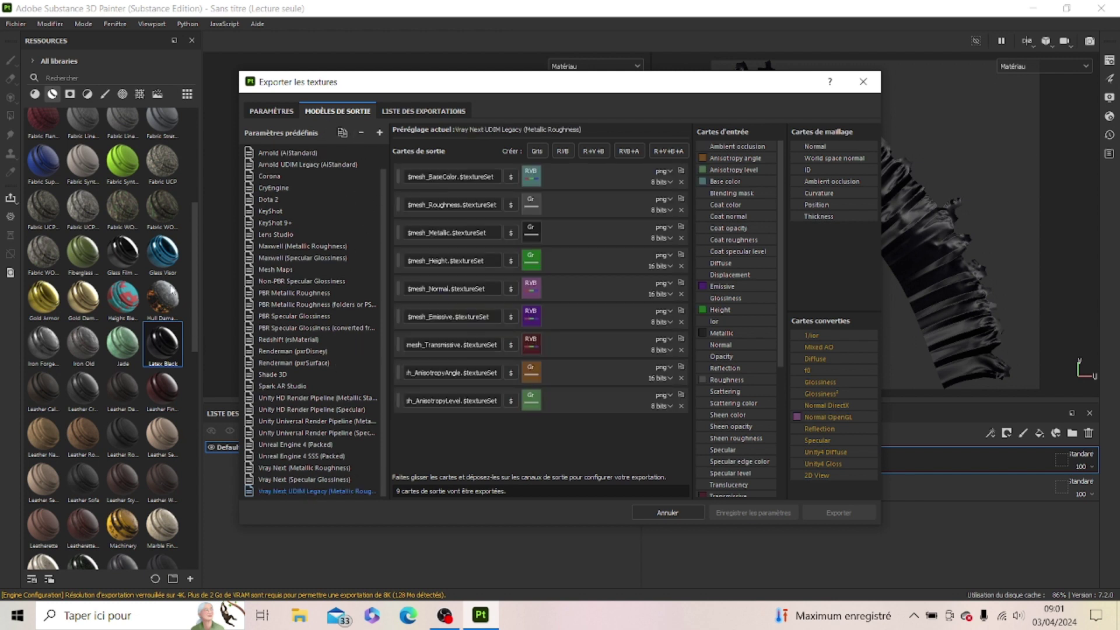
pyautogui.scroll(2, 302, 199)
pyautogui.click(309, 153)
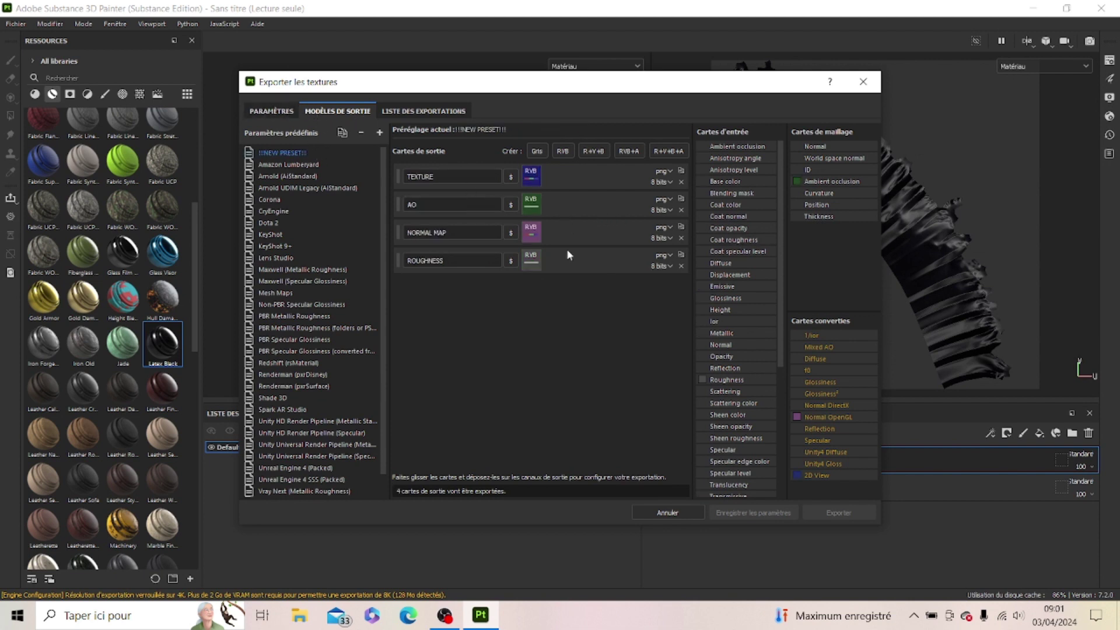
pyautogui.click(288, 111)
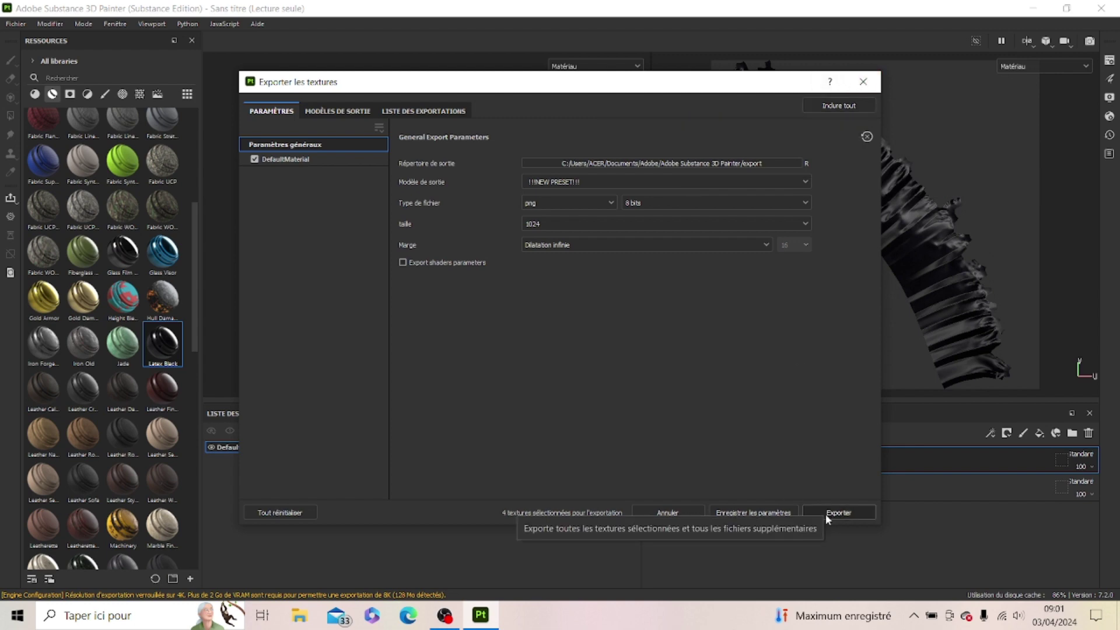
pyautogui.click(863, 81)
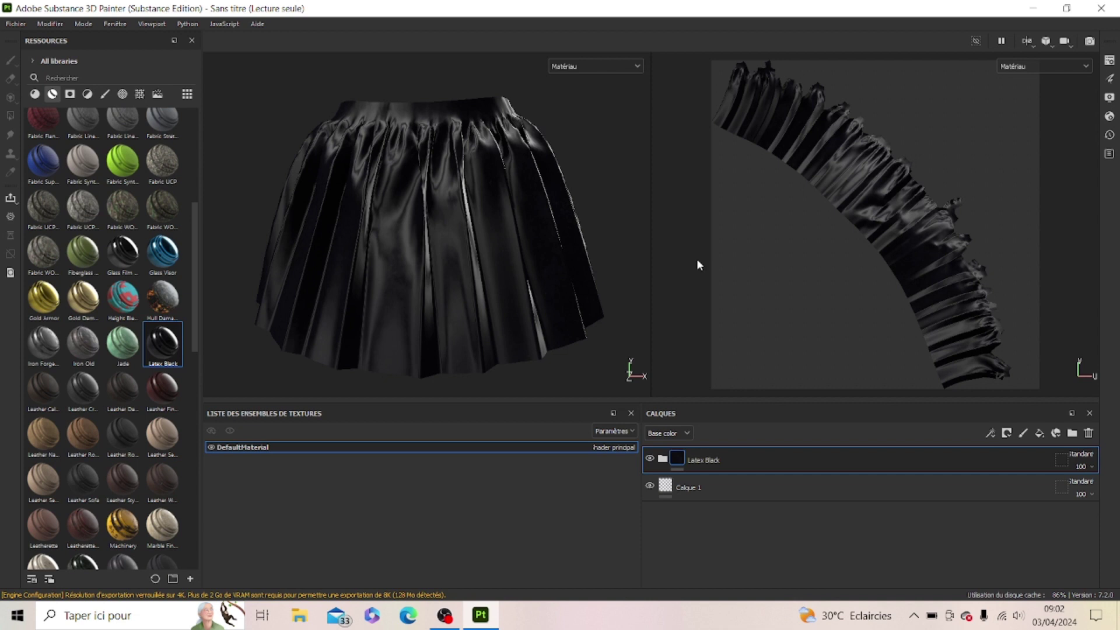
# Show the Properties panel and expand the Latex Black folder to reveal its Base layer
pyautogui.click(1109, 60)
pyautogui.click(1112, 98)
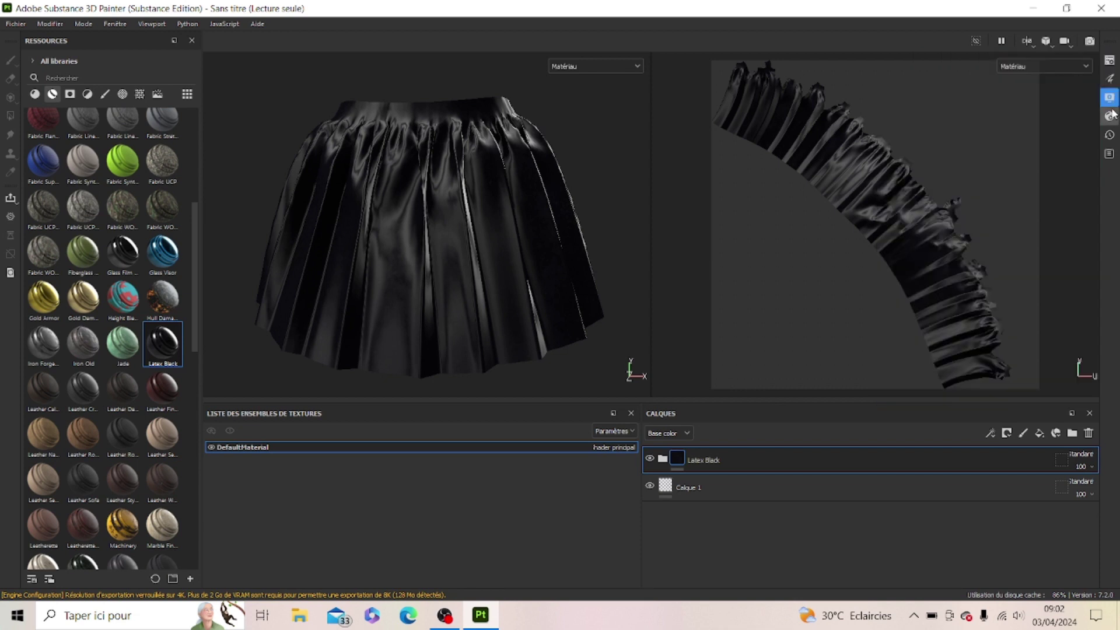
pyautogui.click(1110, 78)
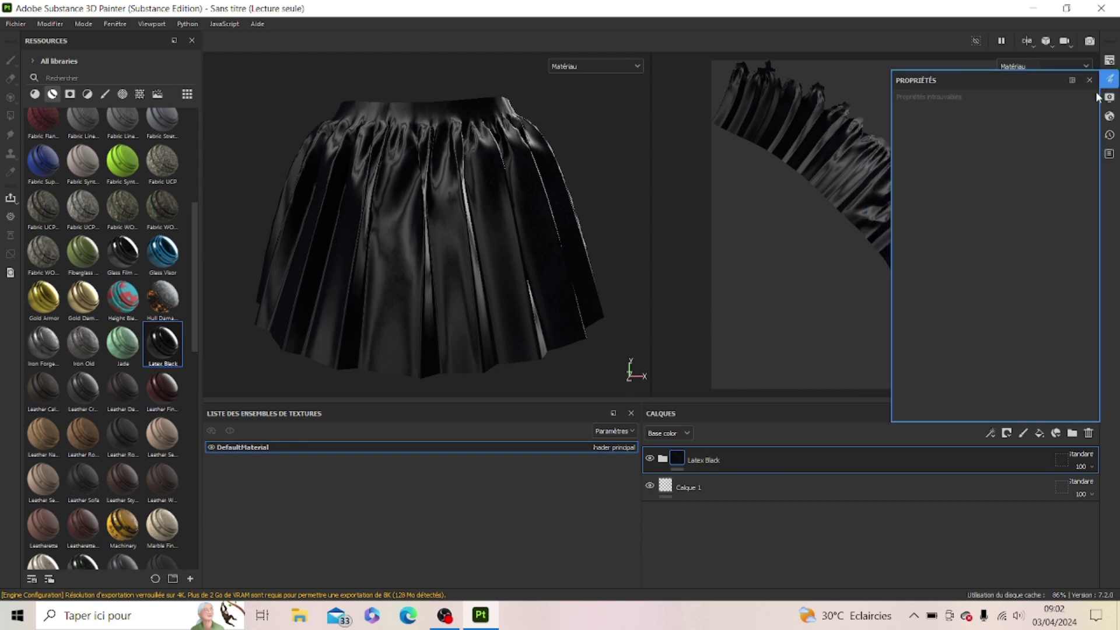
pyautogui.click(662, 459)
pyautogui.scroll(-1, 705, 490)
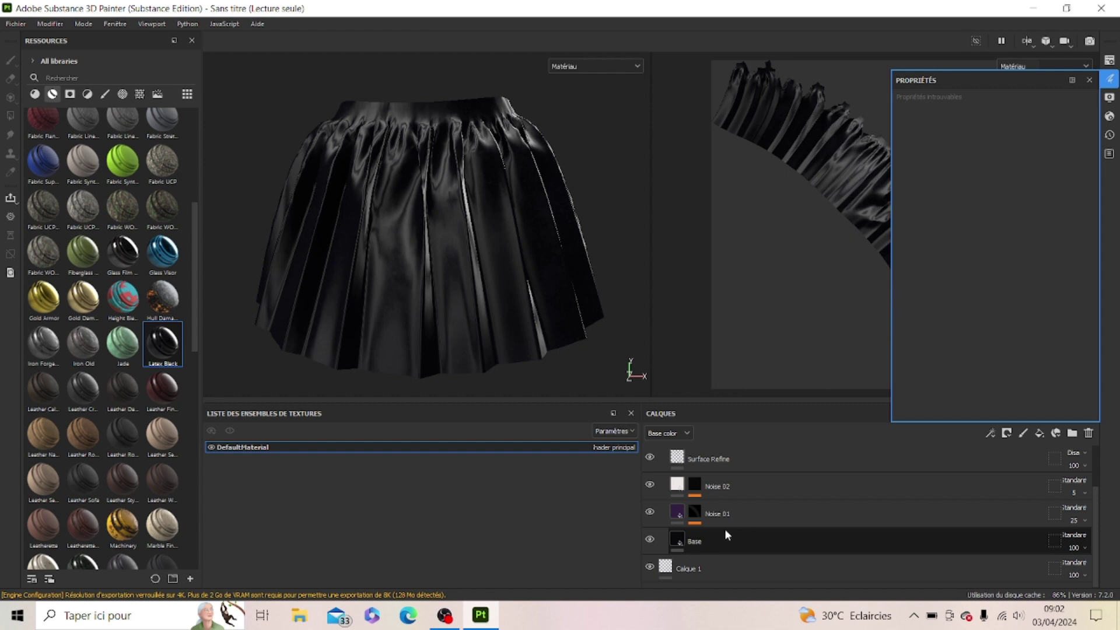
# Set the Base fill layer's base colour to the Fabric Houndstooth texture
pyautogui.click(711, 543)
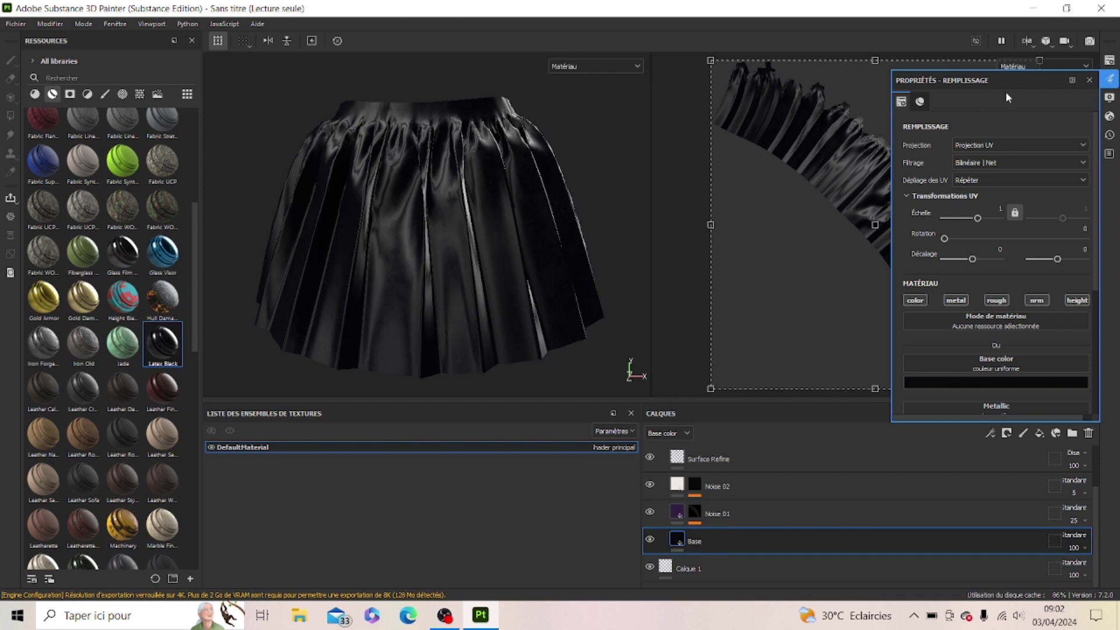
pyautogui.click(1009, 368)
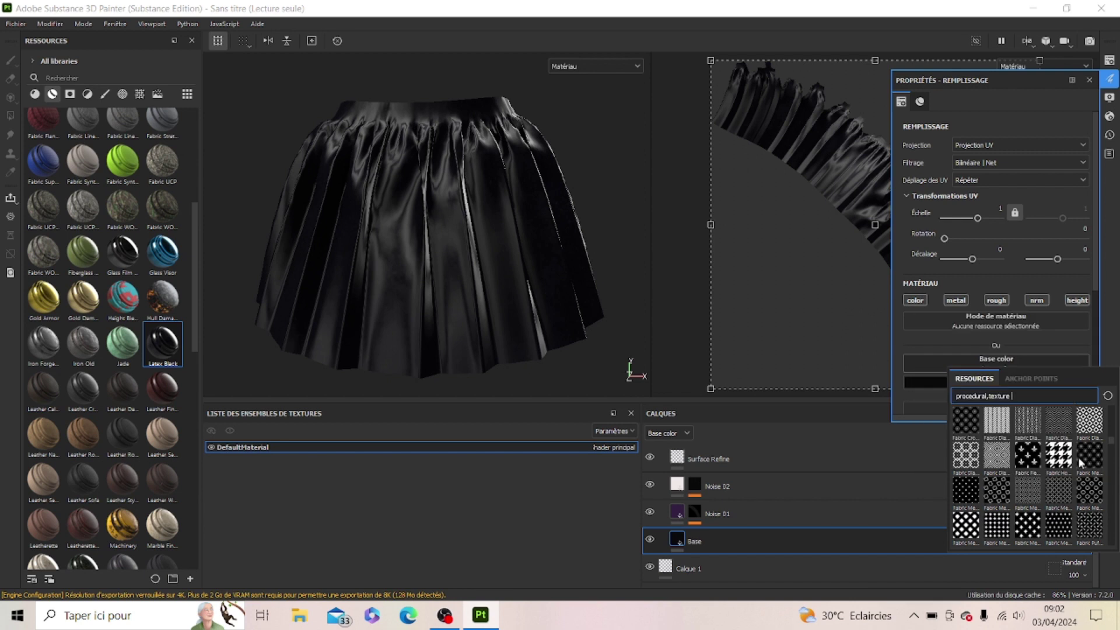
pyautogui.click(1060, 461)
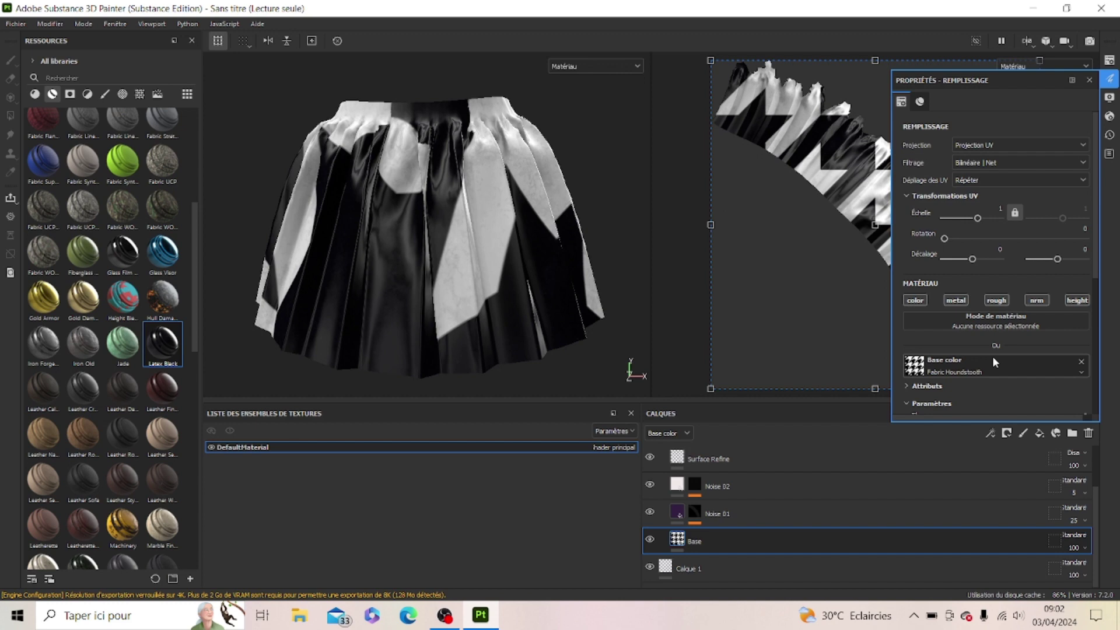
# Browse the procedural and Grunge textures in the Ressources shelf
pyautogui.click(140, 95)
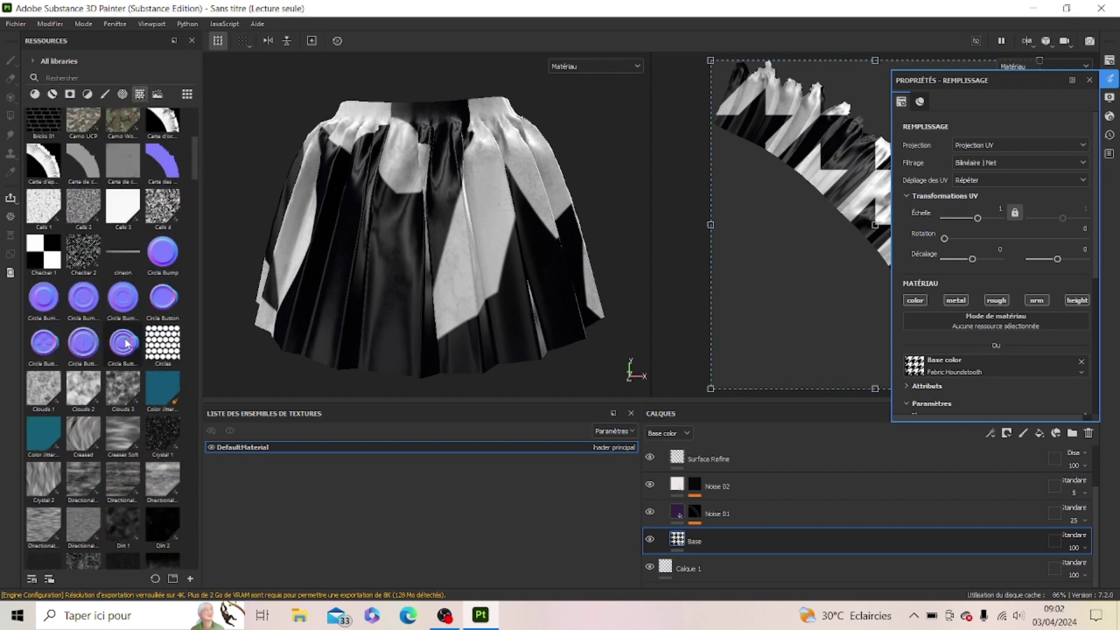
pyautogui.scroll(-8, 123, 338)
pyautogui.scroll(-5, 123, 334)
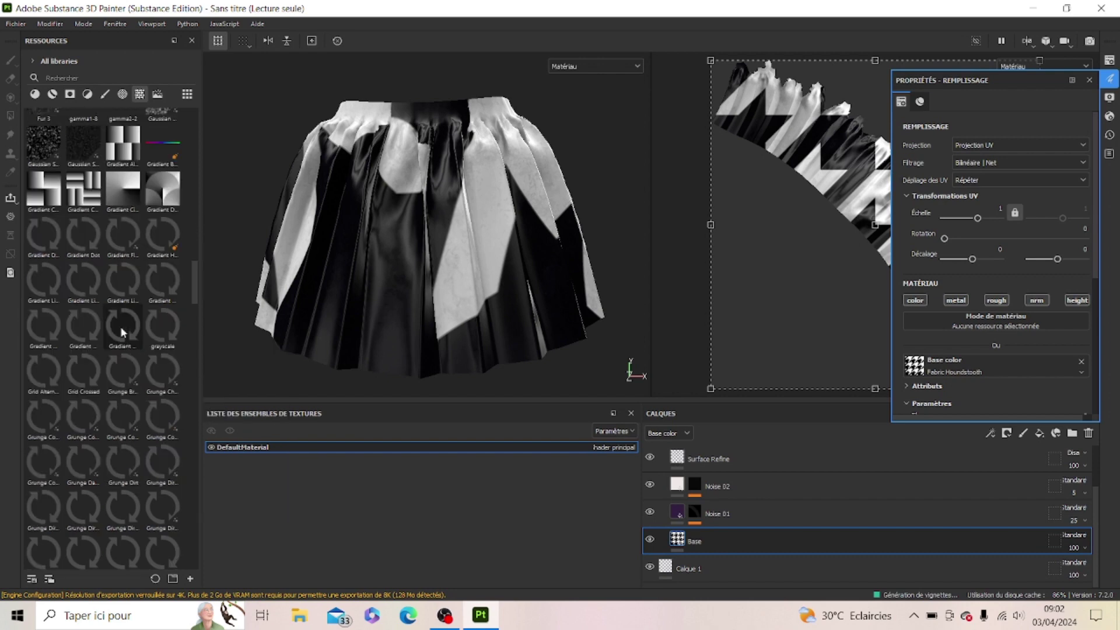
pyautogui.scroll(-2, 132, 324)
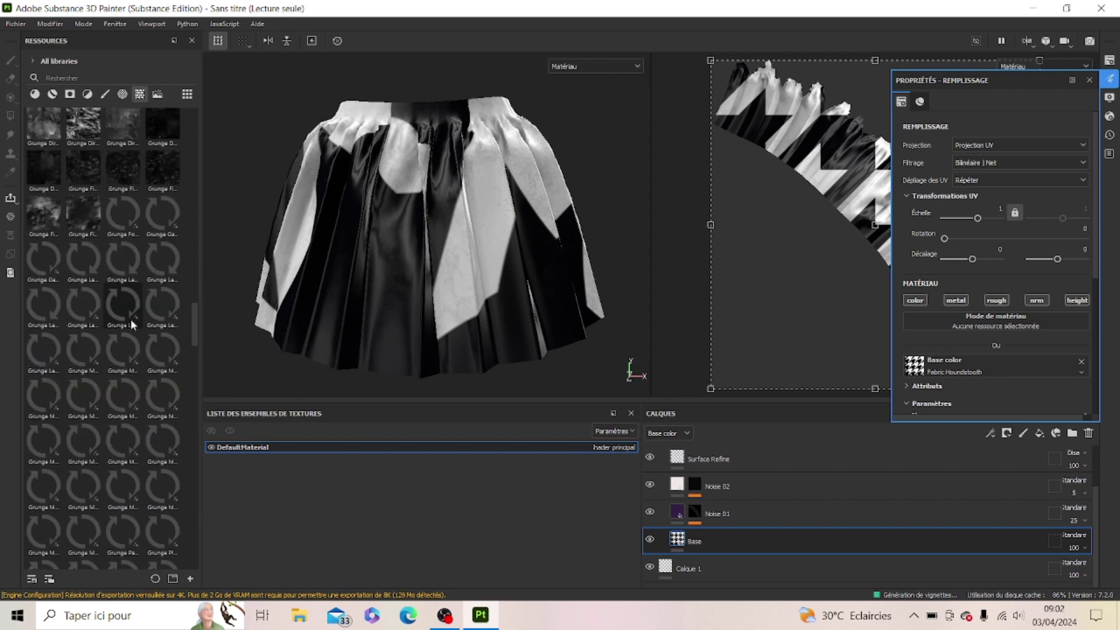
pyautogui.scroll(-3, 124, 392)
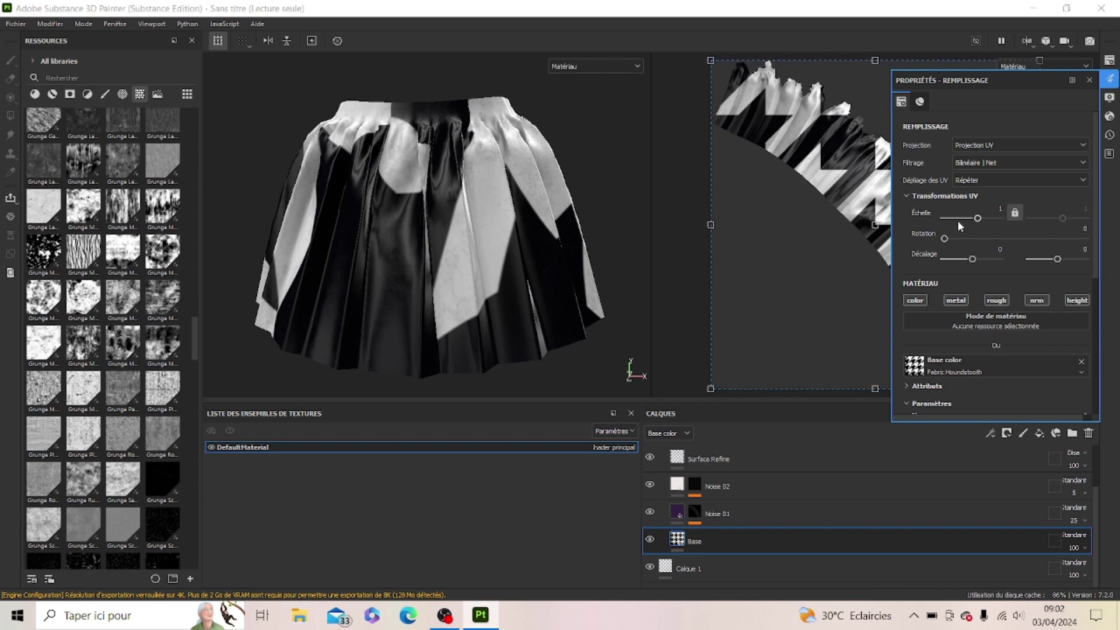
# Open File Explorer on the Images > Téléchargements folder
pyautogui.press('super+e')
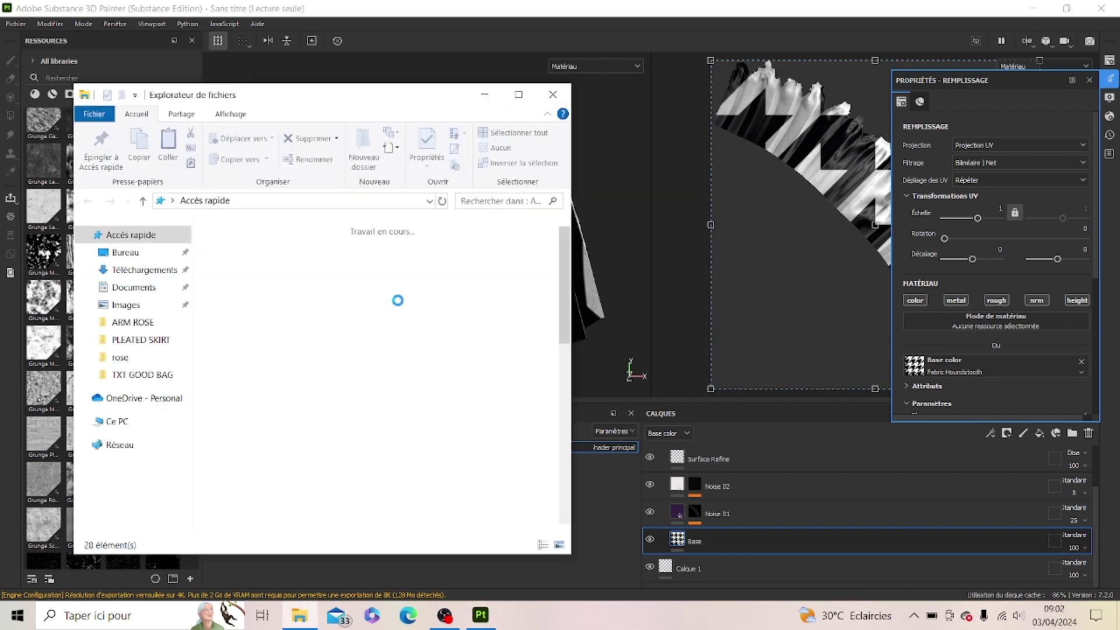
pyautogui.click(136, 312)
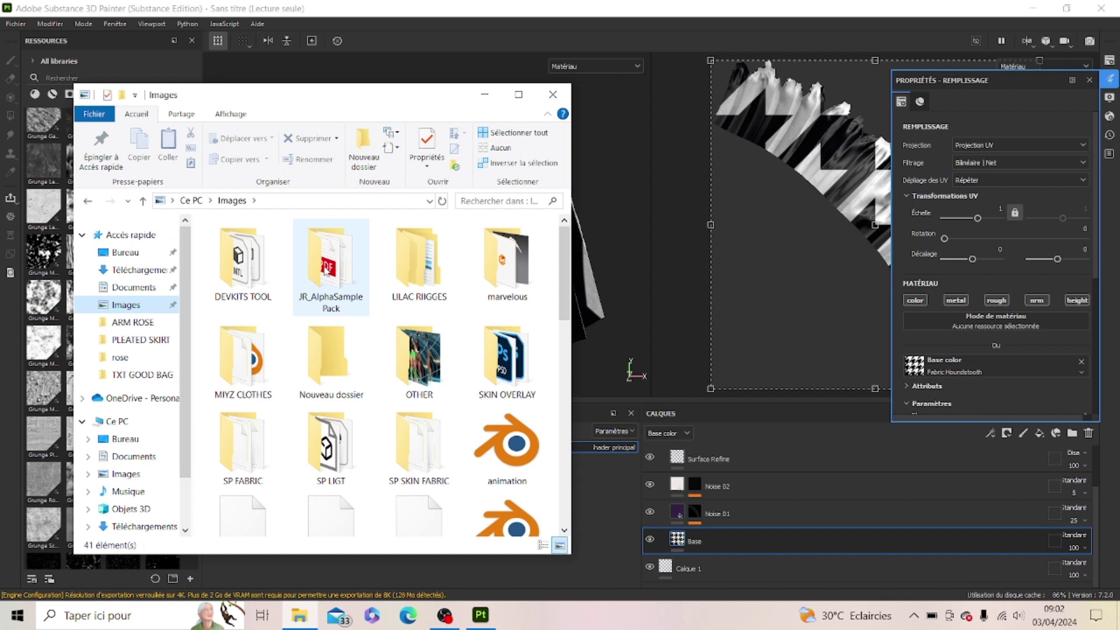
pyautogui.click(150, 270)
# Find the rosado image and drag it onto Substance Painter's Ressources panel
pyautogui.moveTo(432, 94); pyautogui.dragTo(575, 85)
pyautogui.scroll(-5, 566, 295)
pyautogui.scroll(3, 566, 295)
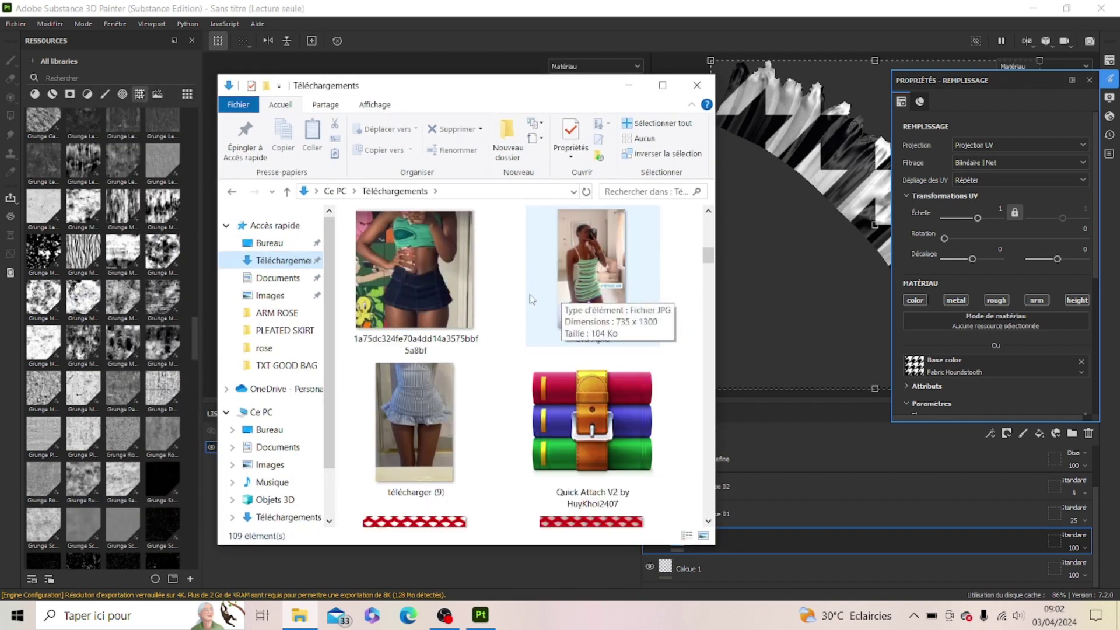
pyautogui.scroll(-5, 566, 295)
pyautogui.scroll(-2, 500, 317)
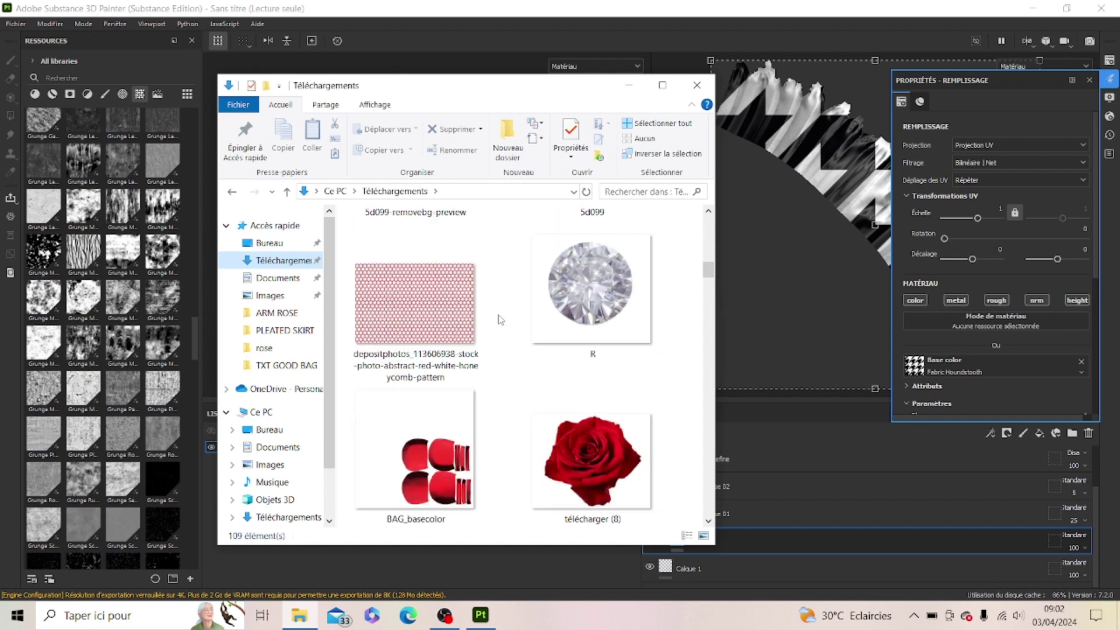
pyautogui.scroll(-5, 542, 389)
pyautogui.scroll(-5, 543, 389)
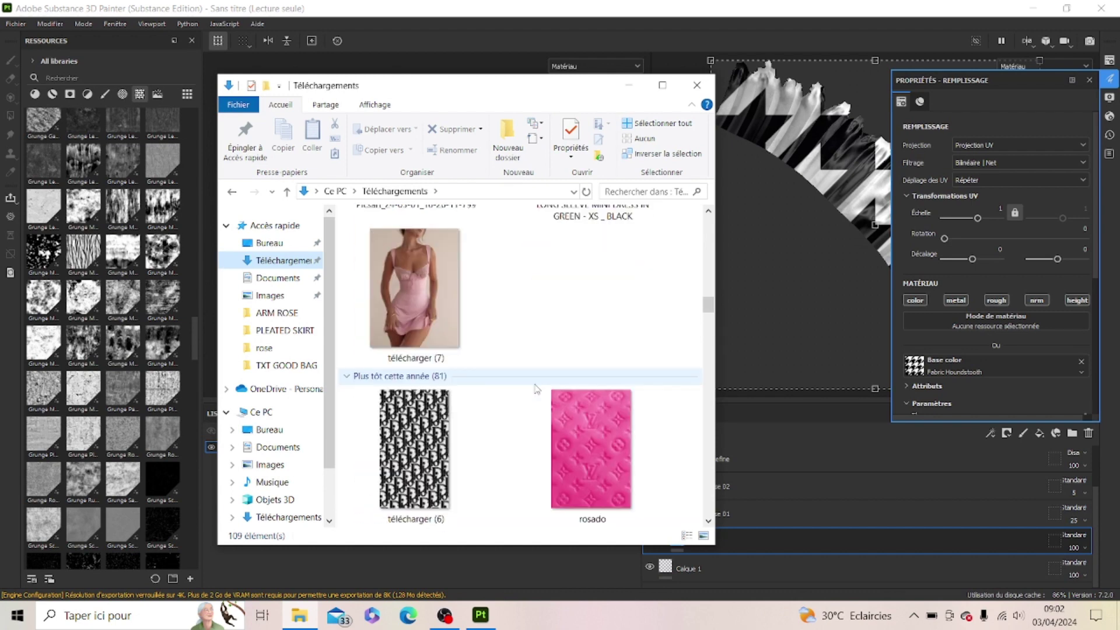
pyautogui.moveTo(599, 434)
pyautogui.mouseDown()
pyautogui.moveTo(594, 446)
pyautogui.moveTo(117, 309)
pyautogui.moveTo(169, 312)
pyautogui.mouseUp()
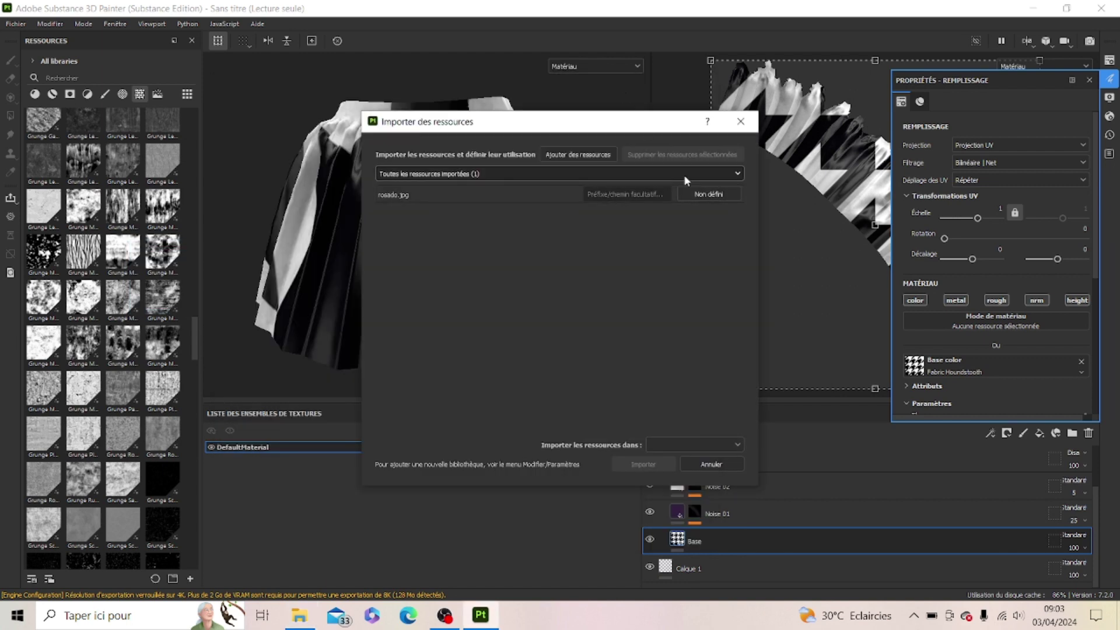
# Import rosado.jpg as a texture into the your_assets library
pyautogui.click(694, 194)
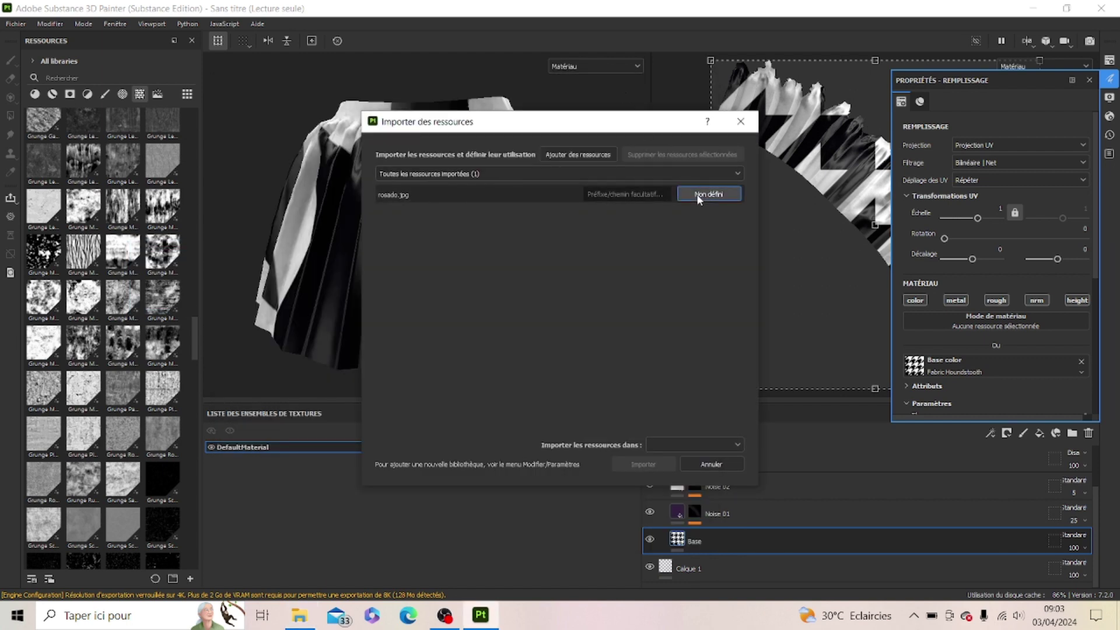
pyautogui.click(716, 240)
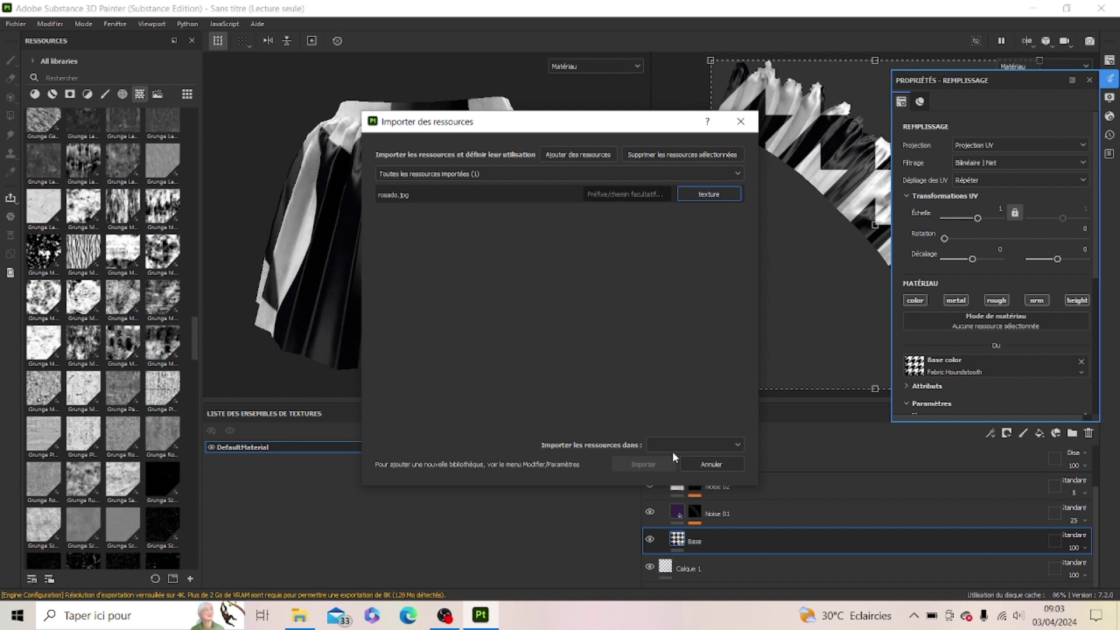
pyautogui.click(672, 447)
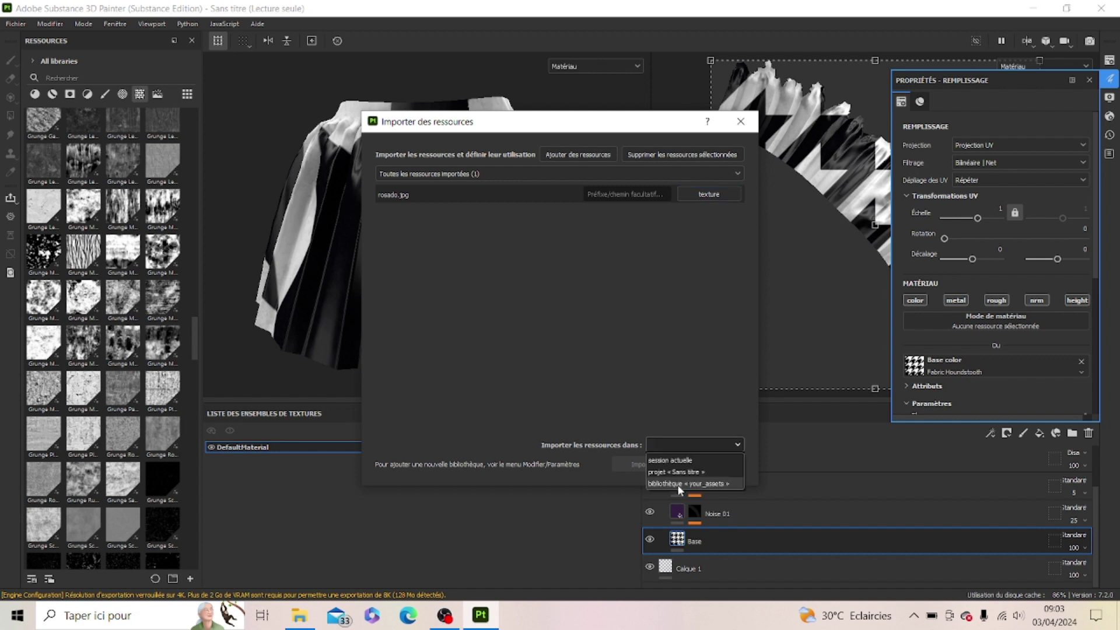
pyautogui.click(677, 484)
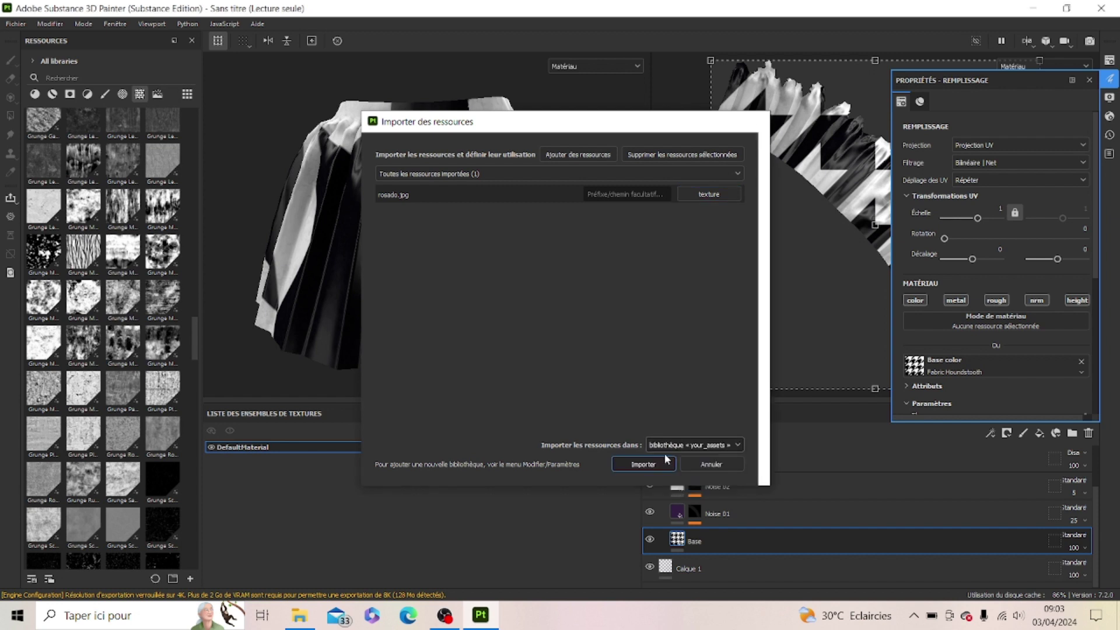
pyautogui.click(665, 458)
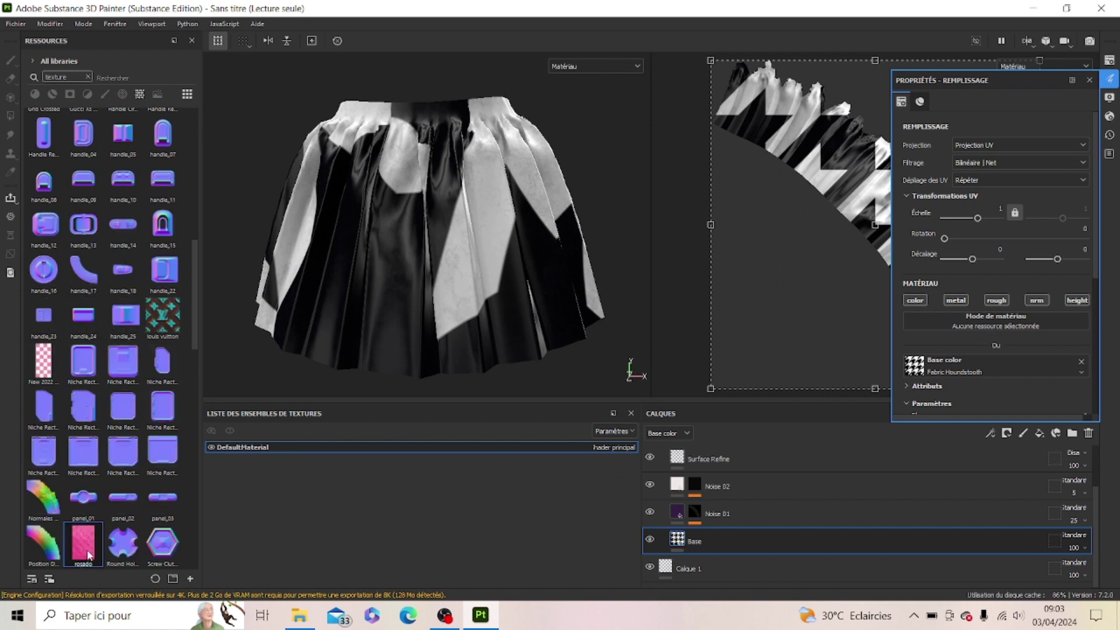
# Apply rosado as the fill's base colour and scale it down to tile finely
pyautogui.moveTo(87, 558); pyautogui.dragTo(951, 362)
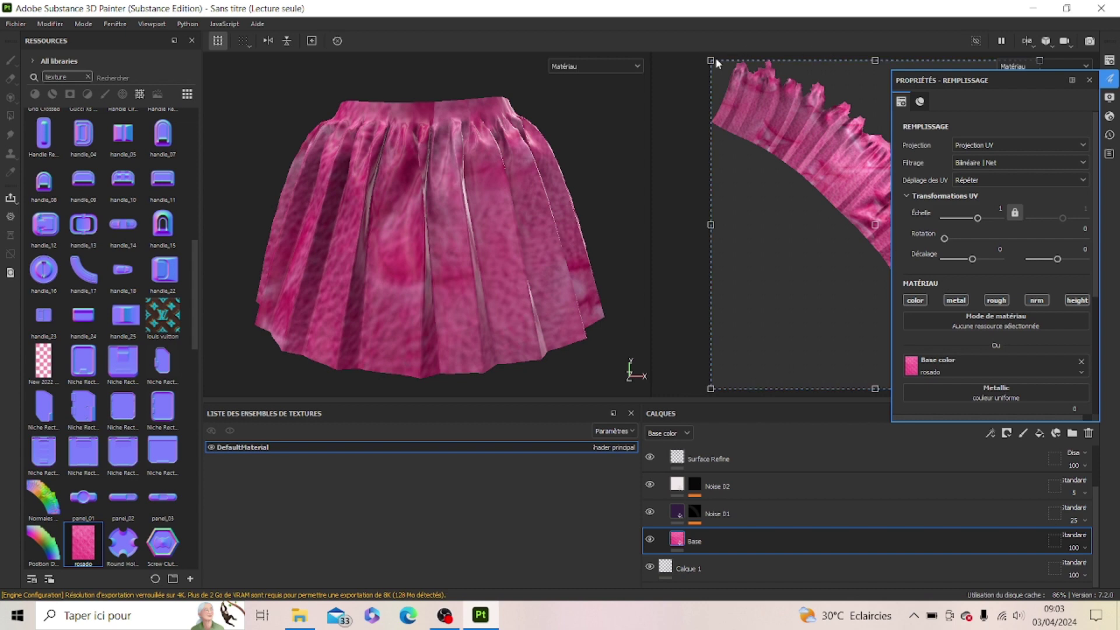
pyautogui.moveTo(708, 62); pyautogui.dragTo(890, 311)
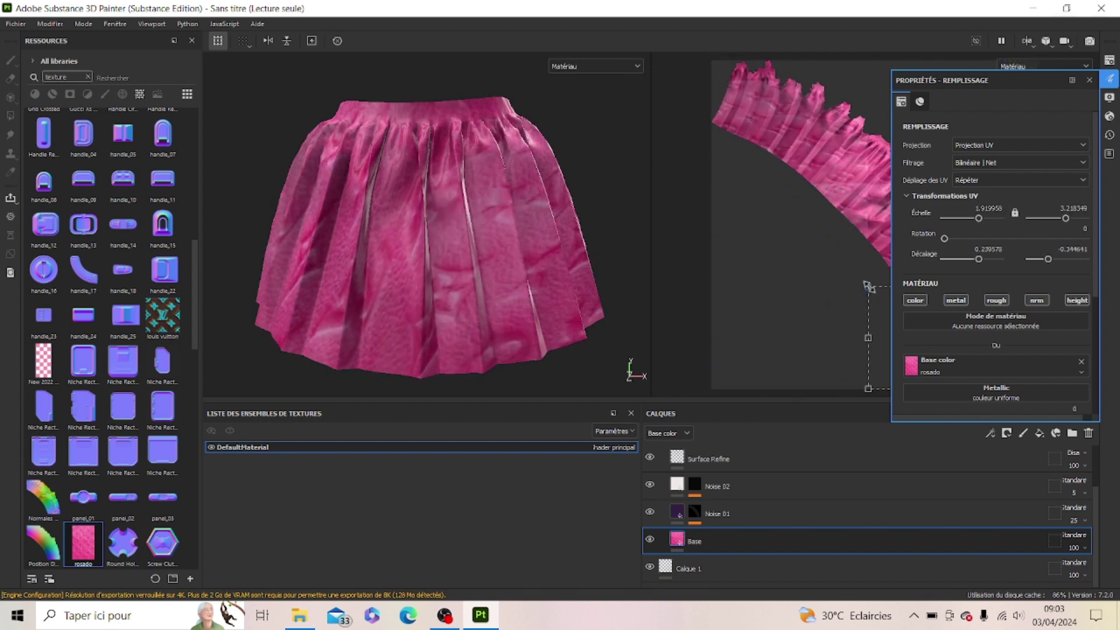
pyautogui.click(1089, 80)
pyautogui.moveTo(981, 310); pyautogui.dragTo(929, 211)
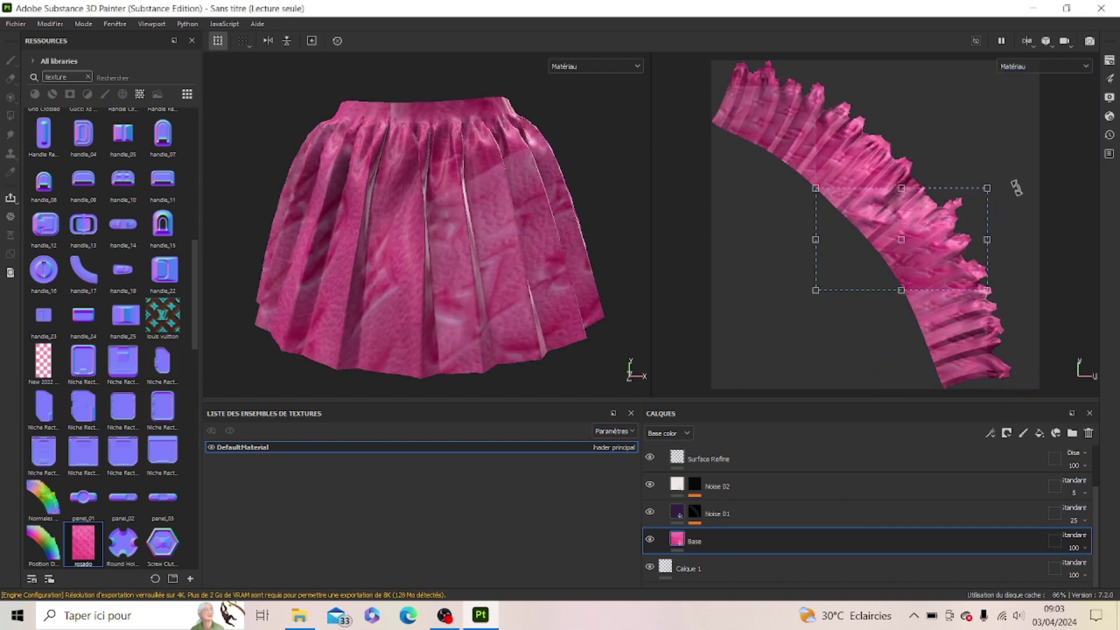
pyautogui.moveTo(986, 190); pyautogui.dragTo(861, 245)
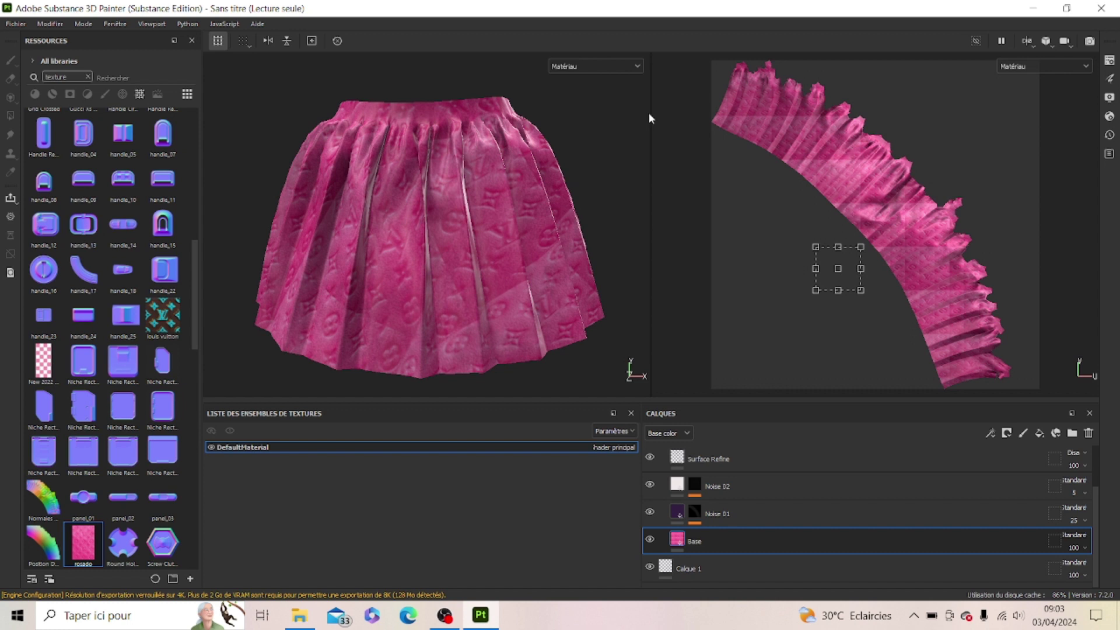
# Swap the base colour's rosado texture for a solid red, dc1919
pyautogui.click(1109, 78)
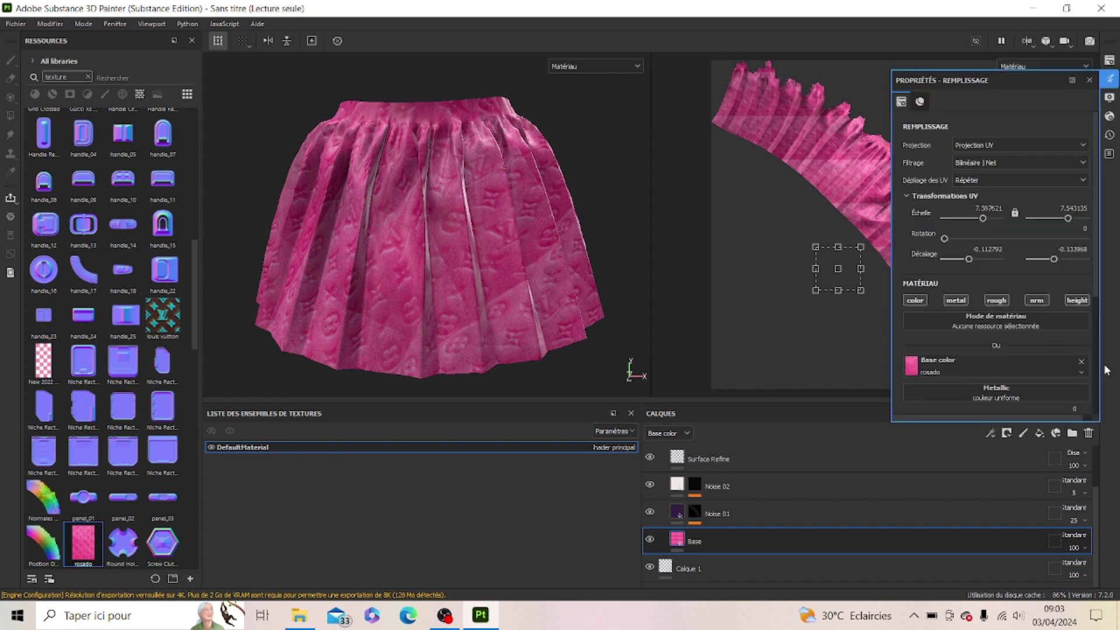
pyautogui.click(1082, 361)
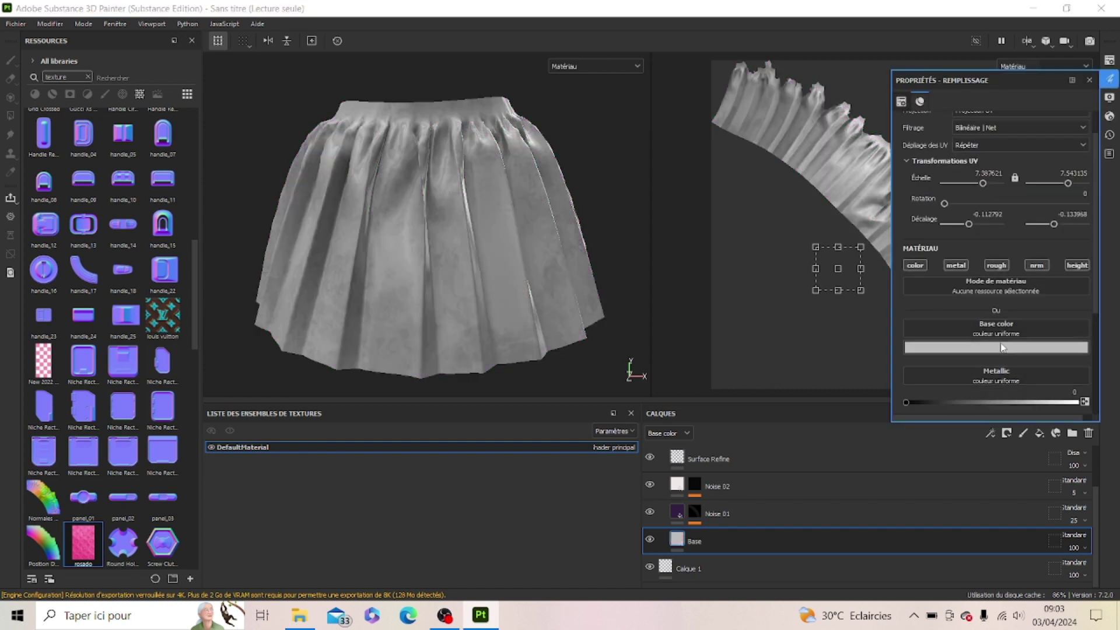
pyautogui.click(1000, 346)
pyautogui.moveTo(1002, 367); pyautogui.dragTo(1030, 380)
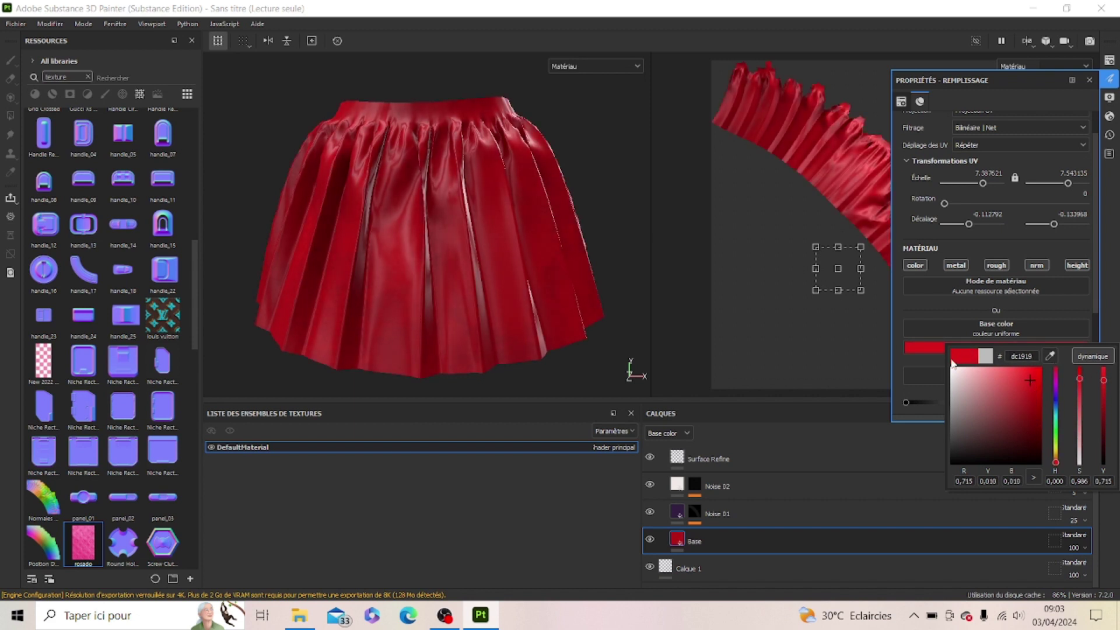
pyautogui.click(922, 308)
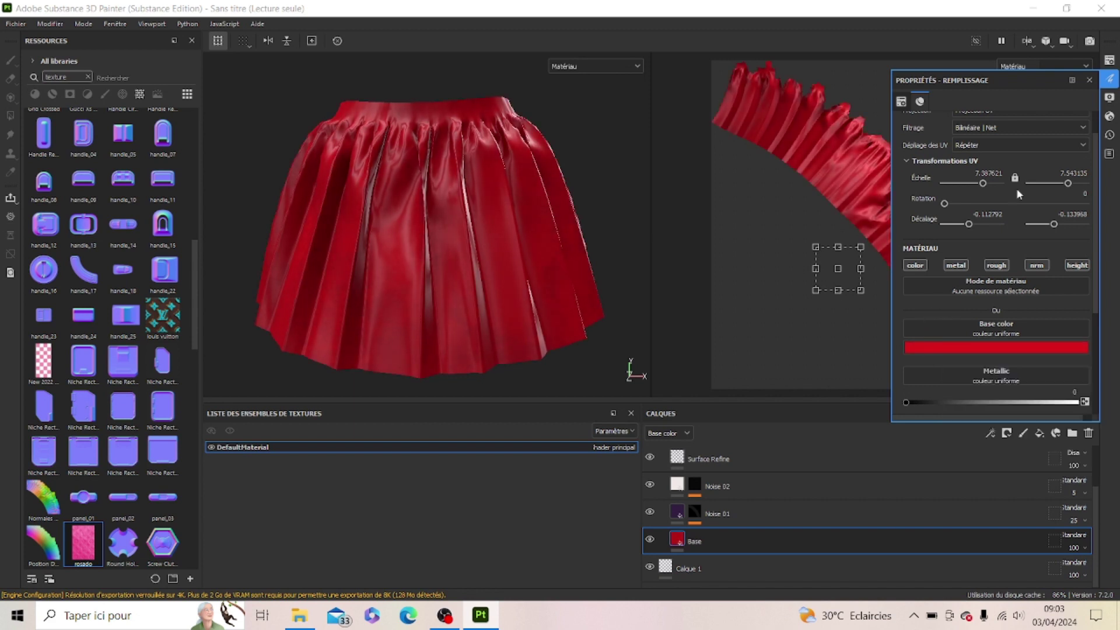
pyautogui.click(1091, 81)
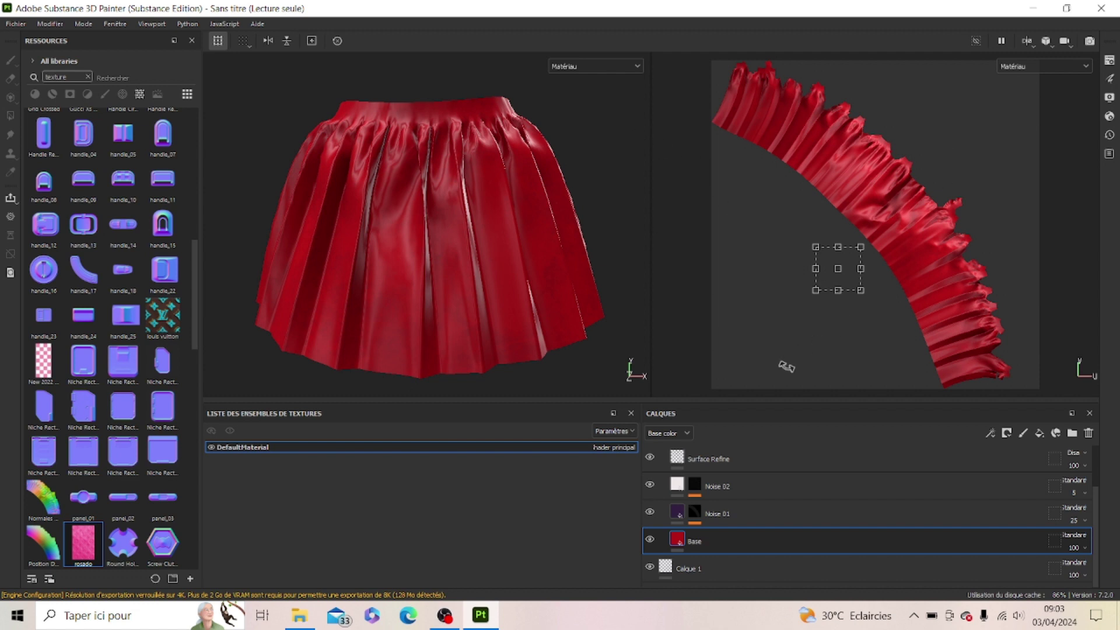
# Add the Latex Black folder with a Grunge layer, then bring OBS Studio forward
pyautogui.hotkey('ctrl', 'z')
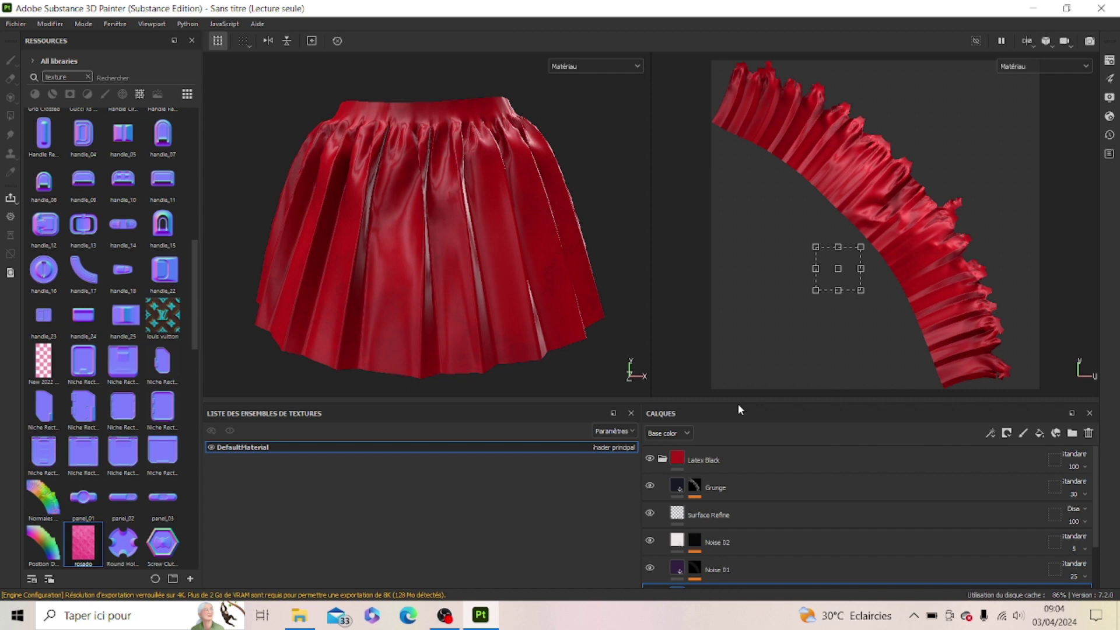
pyautogui.click(445, 615)
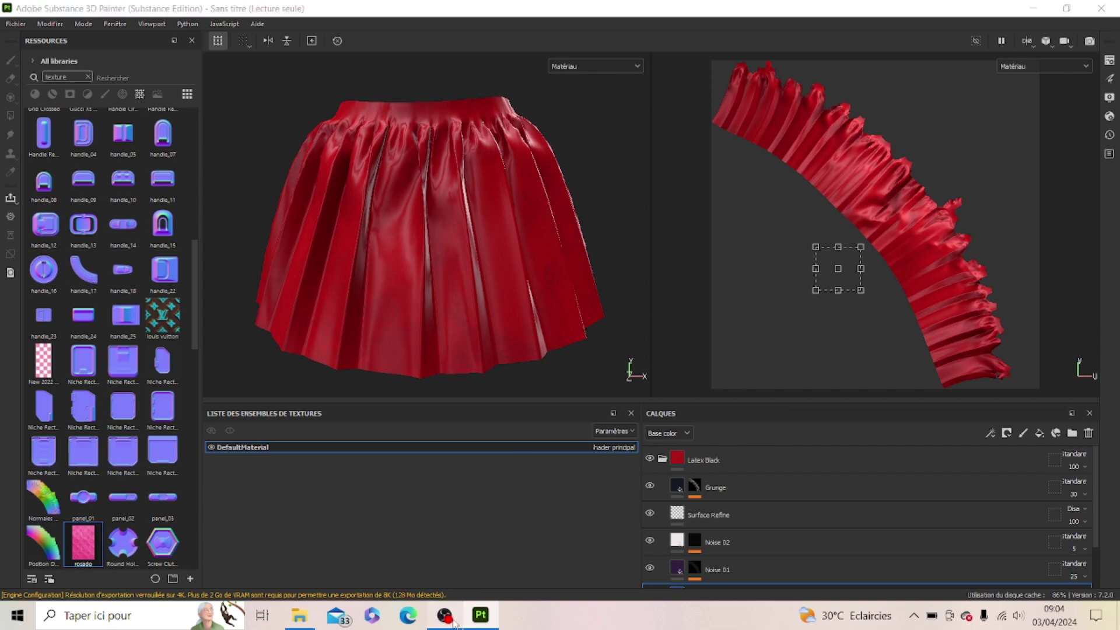